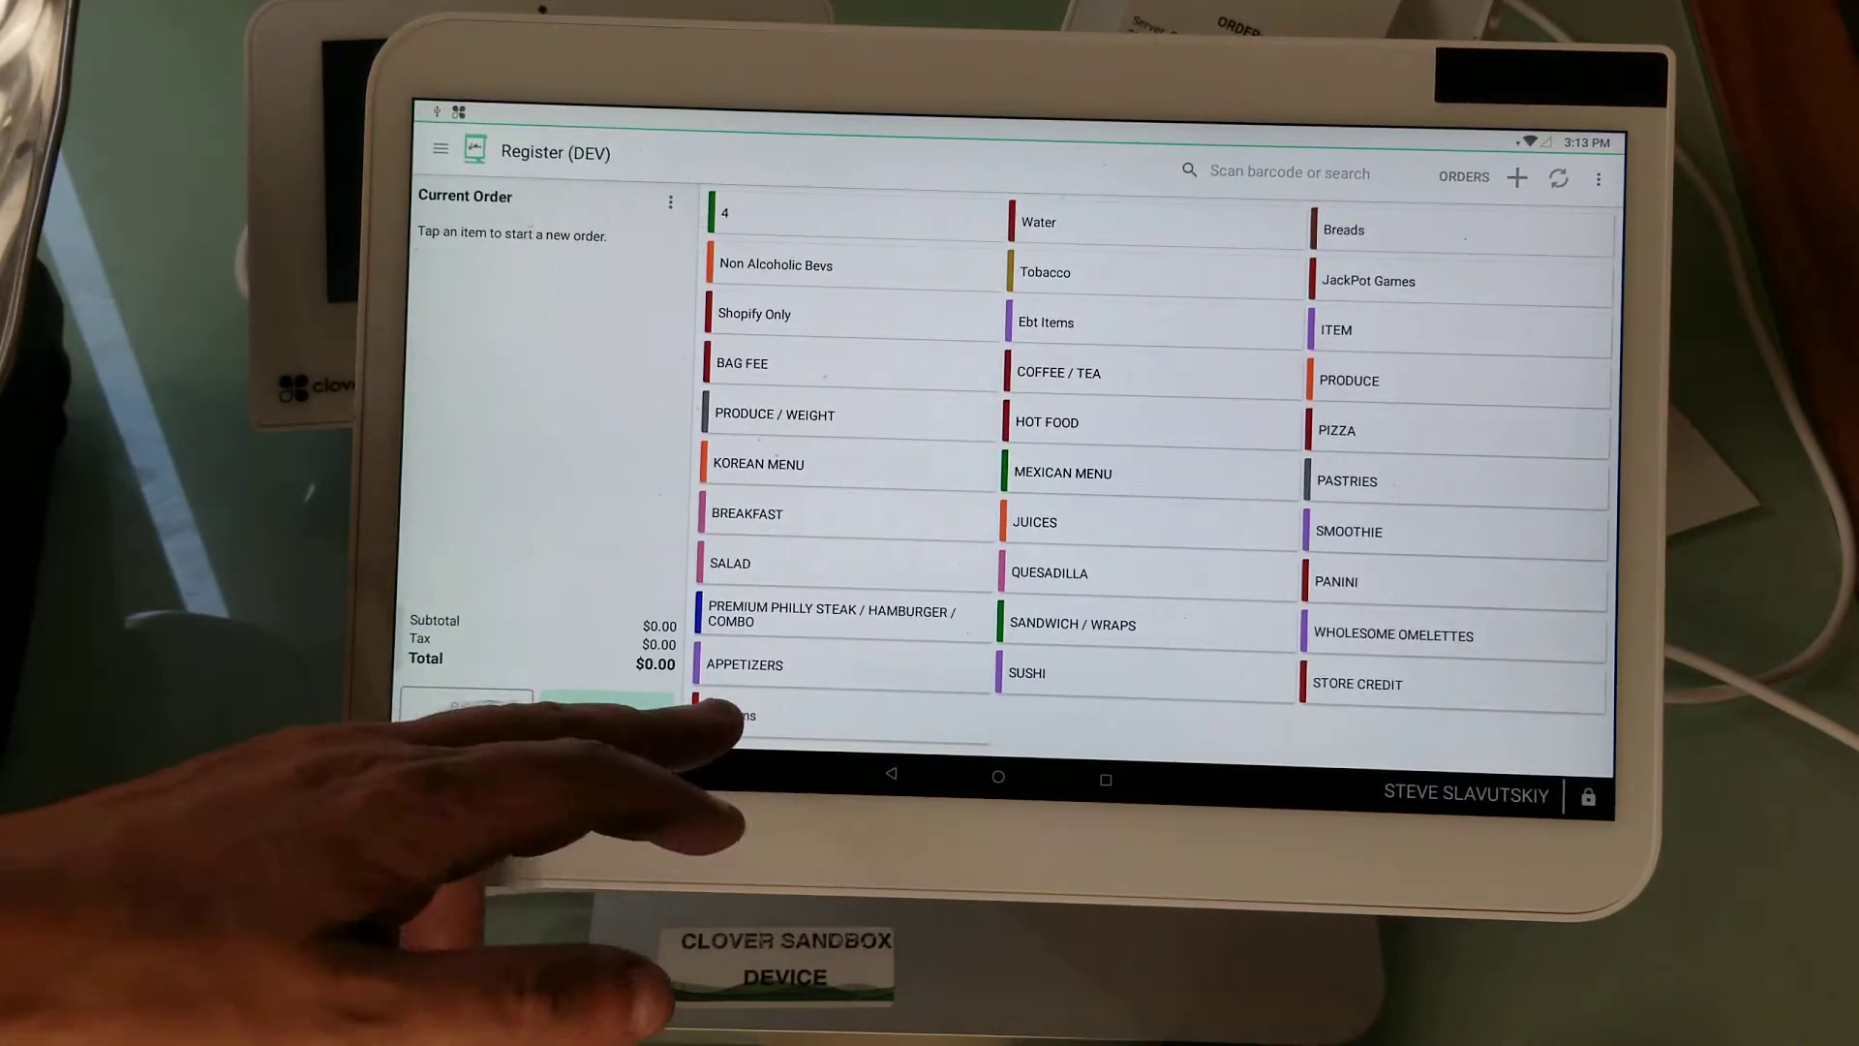
Browse the All Items grid in Register, then return to the device home screen.
left_click(731, 715)
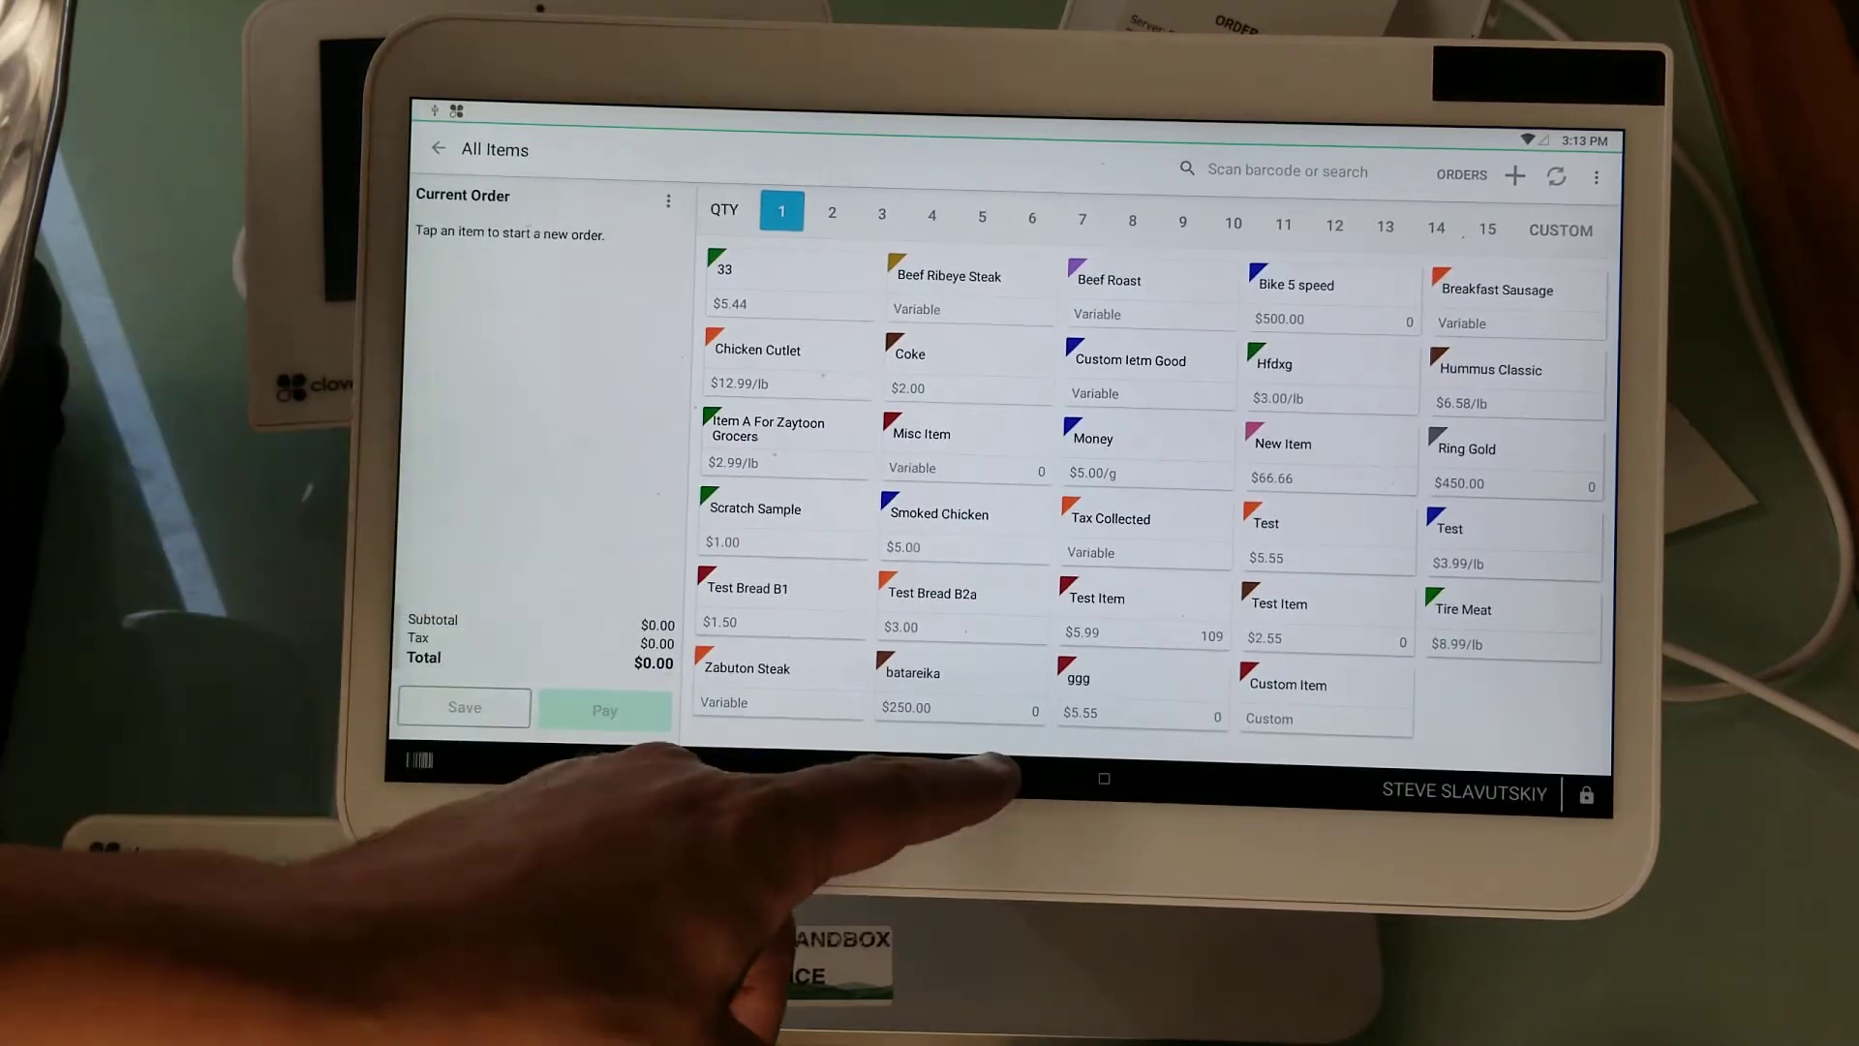
left_click(998, 773)
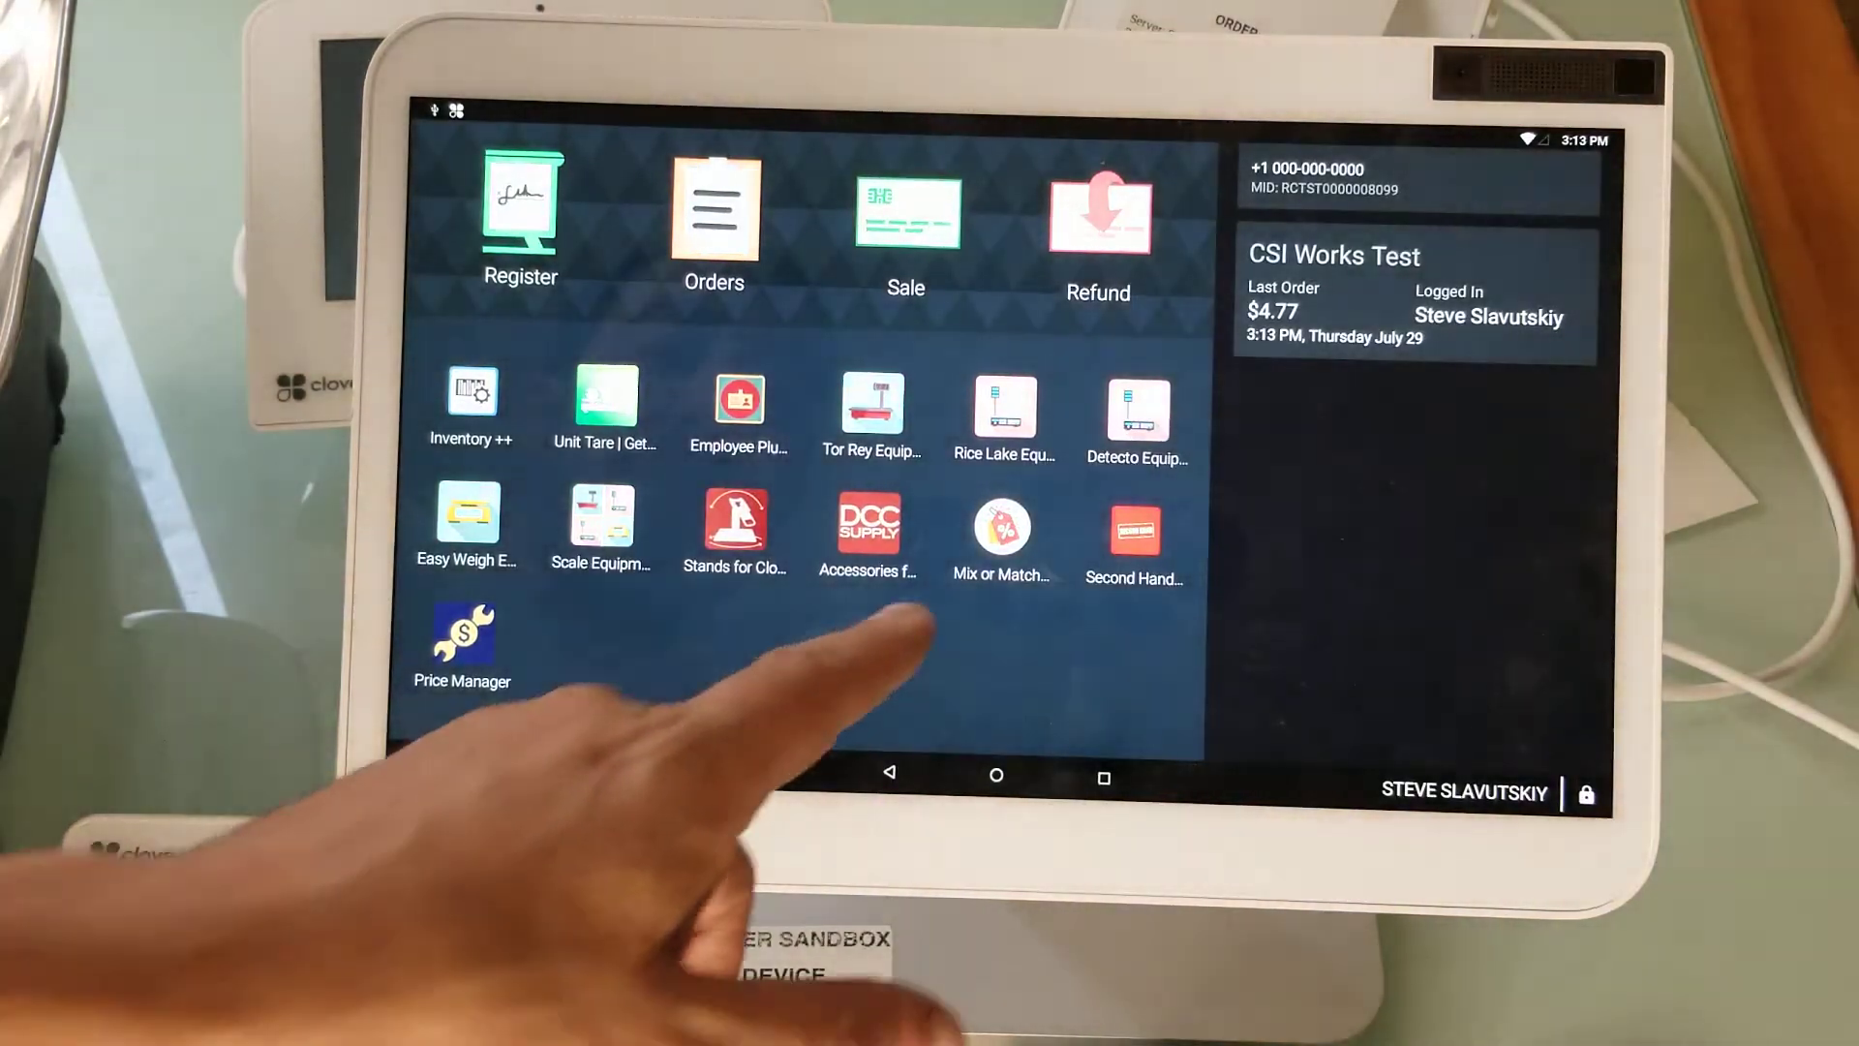
Launch Mix or Match, open 'combo test' for editing, then back out to the bundle list.
left_click(1000, 533)
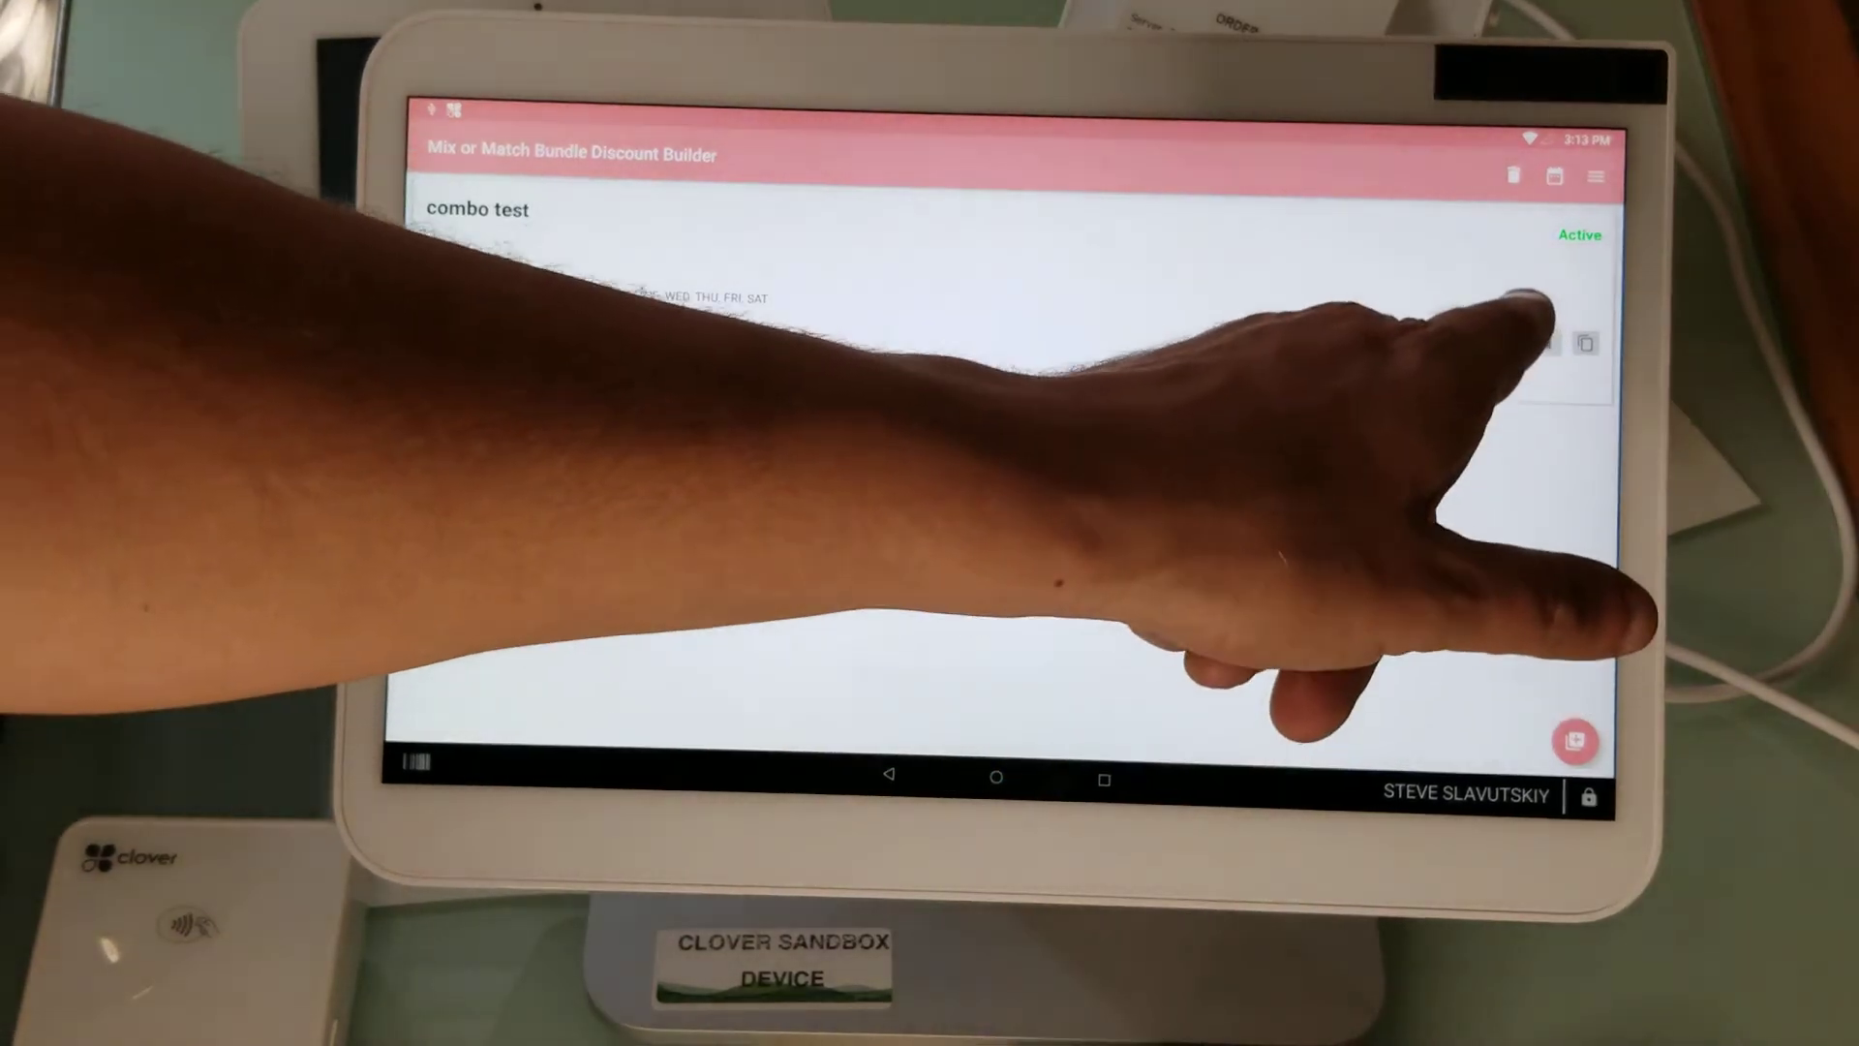
left_click(1511, 337)
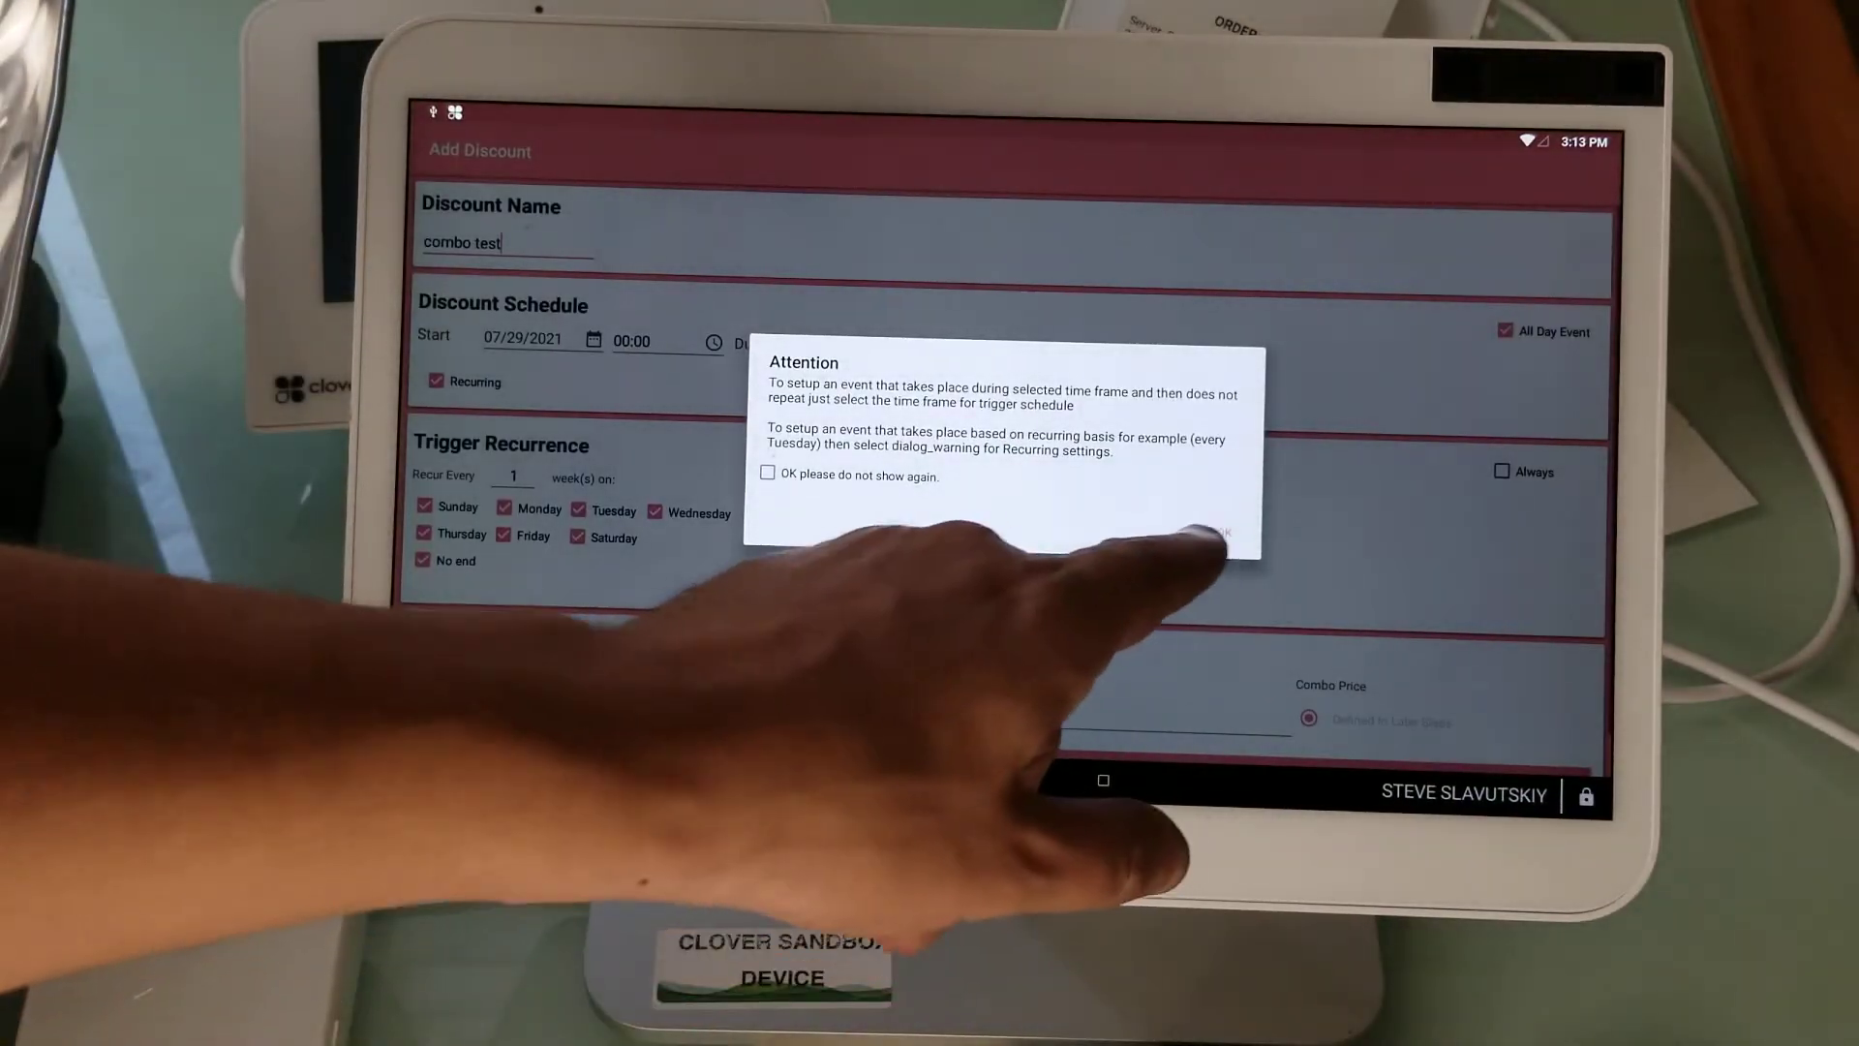
left_click(1218, 532)
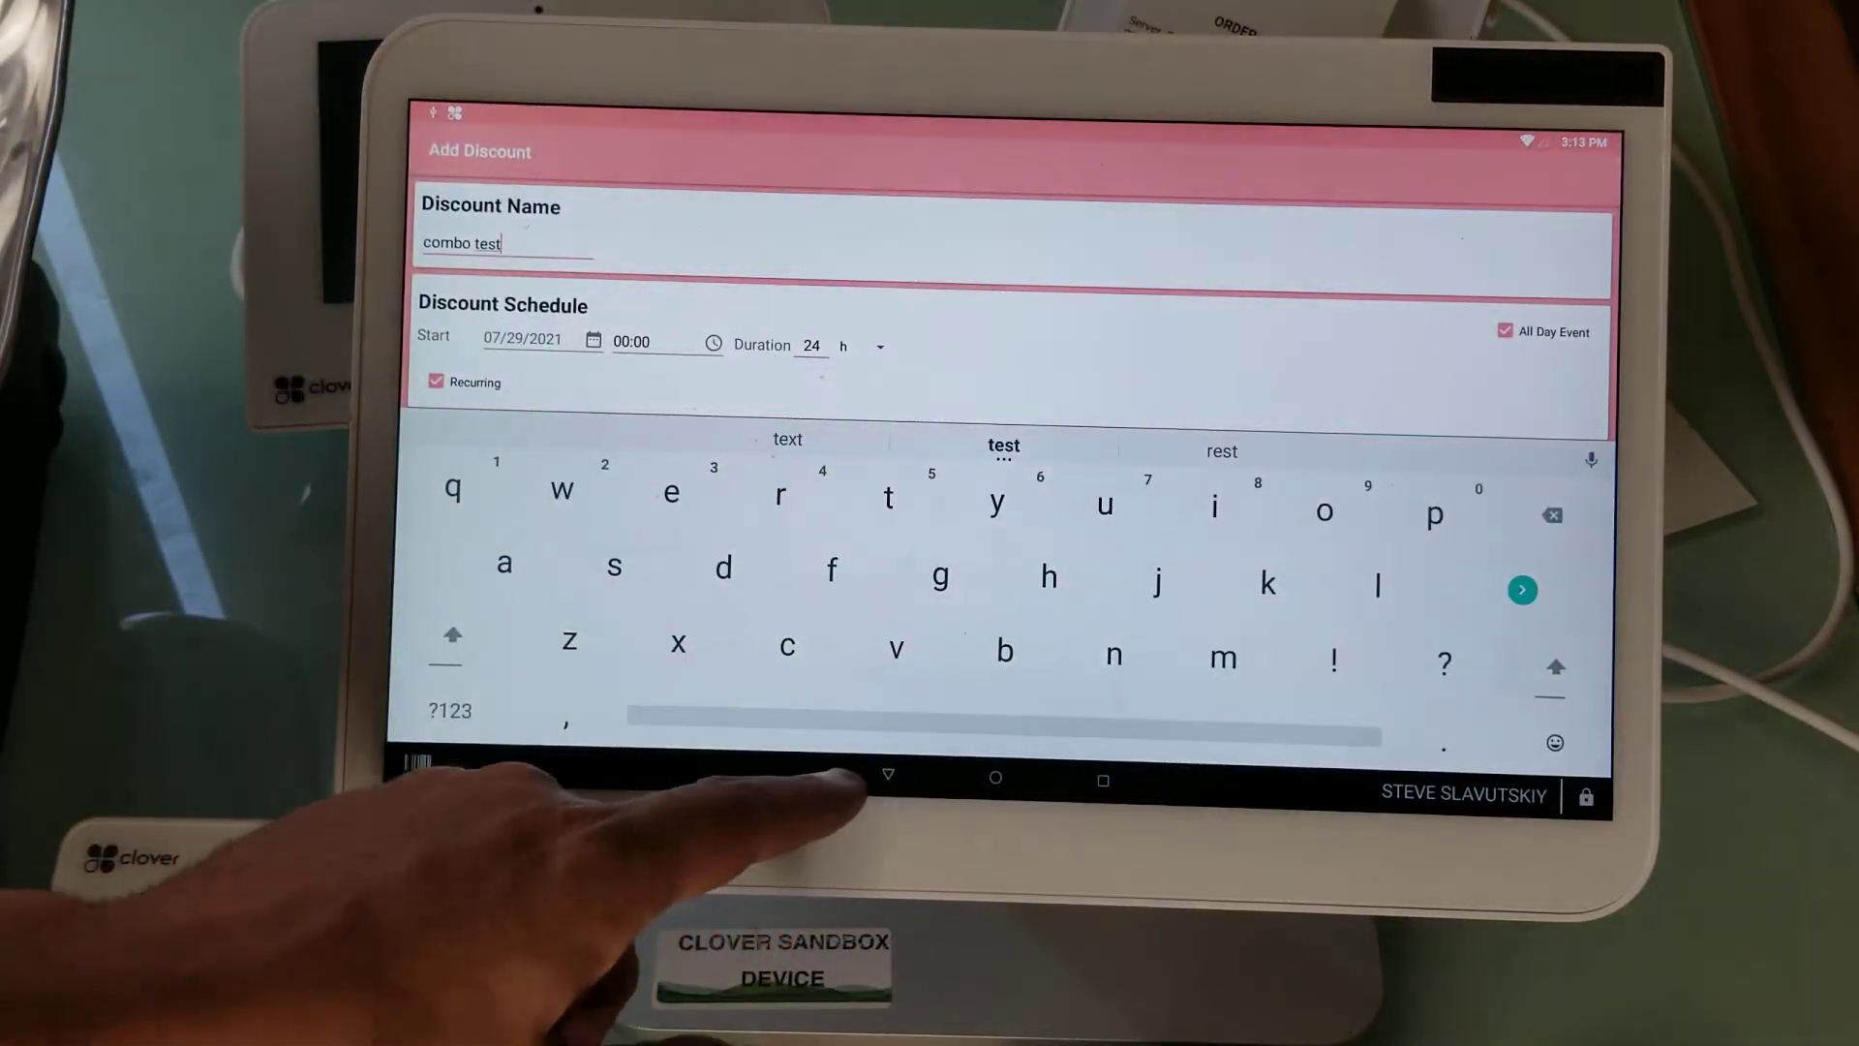
left_click(886, 781)
left_click(888, 776)
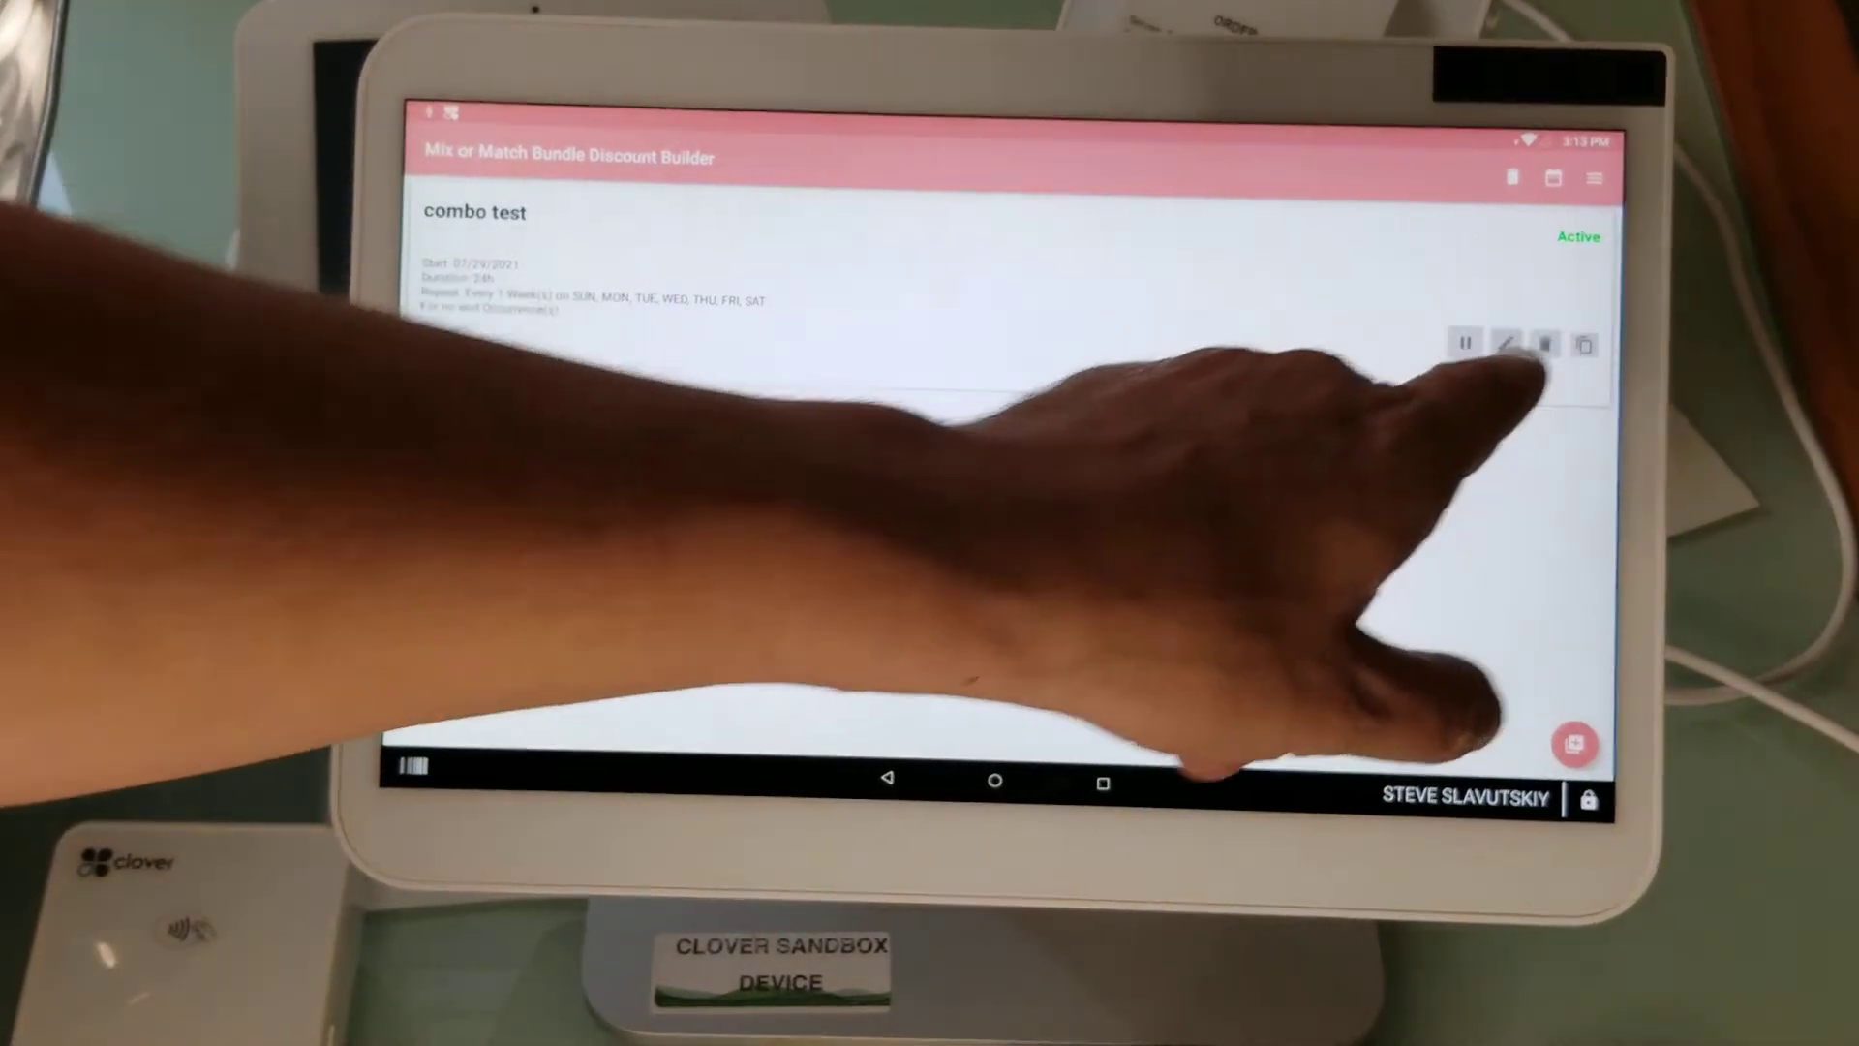
Reopen 'combo test' and dismiss the scheduling notice with 'do not show again' ticked.
left_click(1502, 344)
left_click(766, 475)
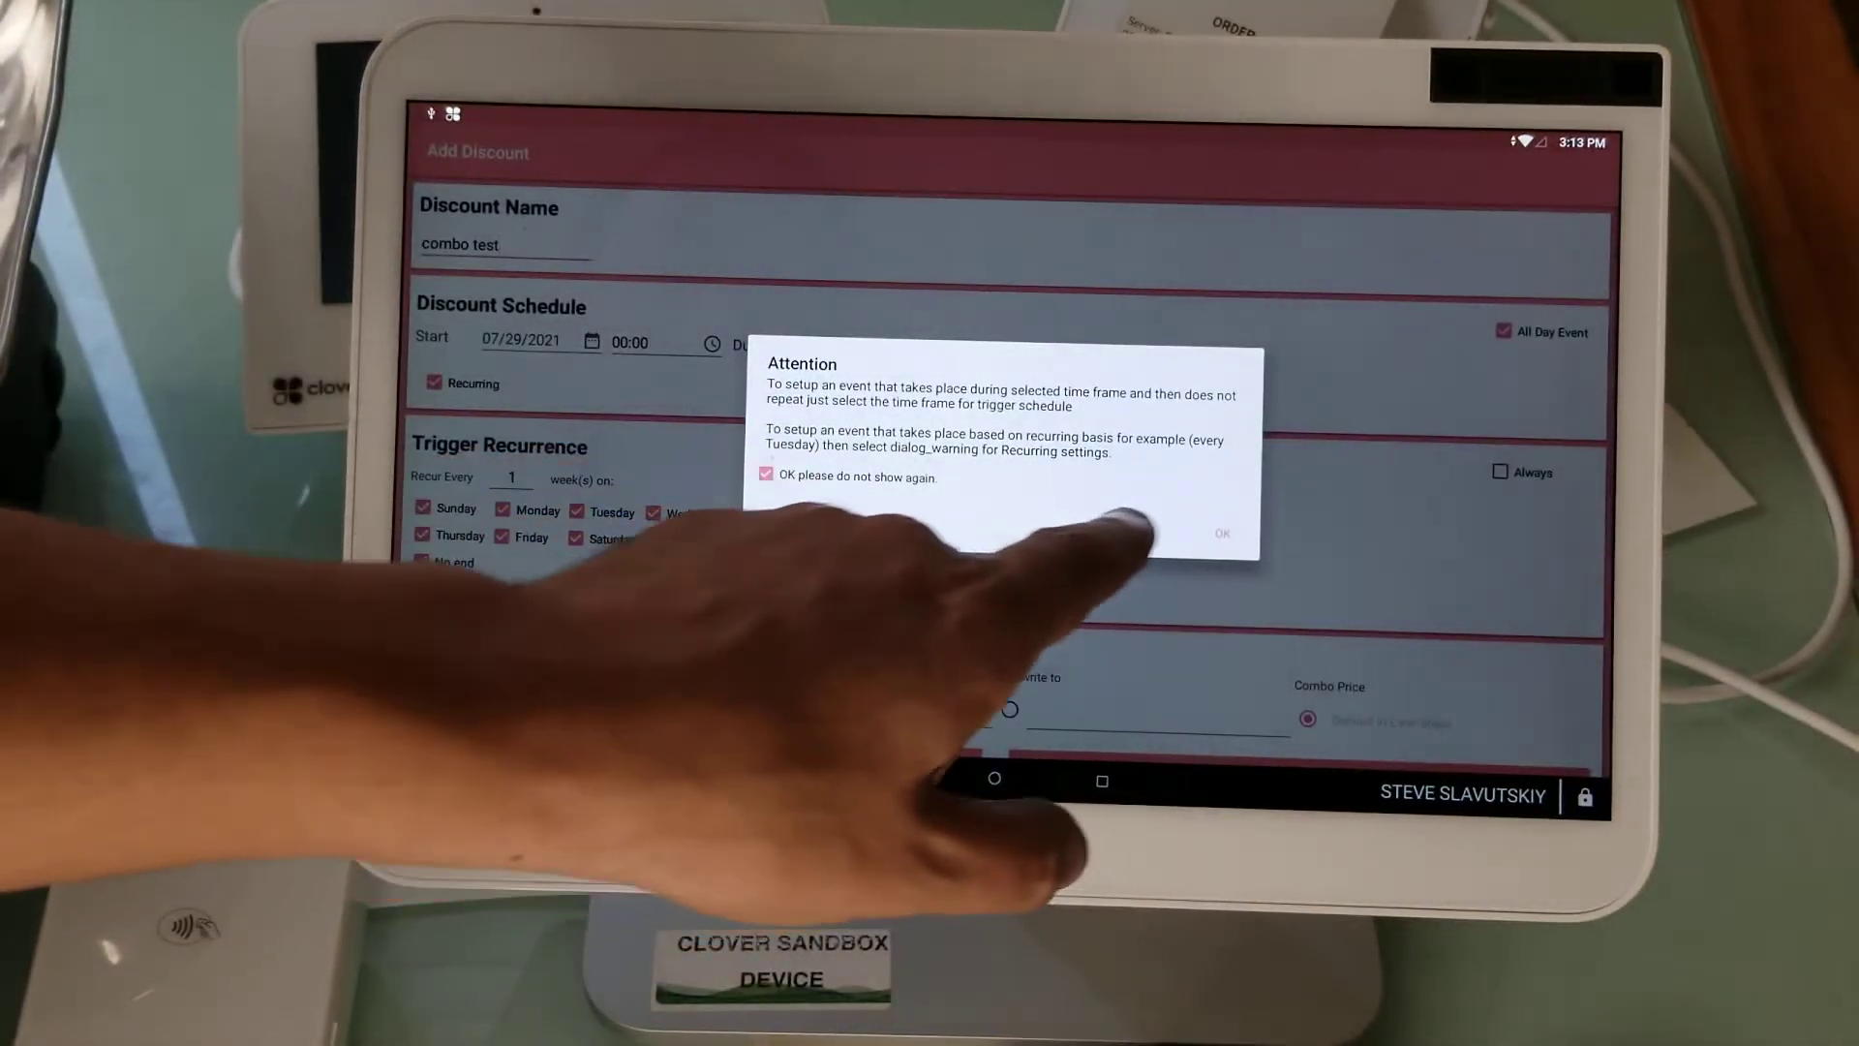
left_click(1224, 534)
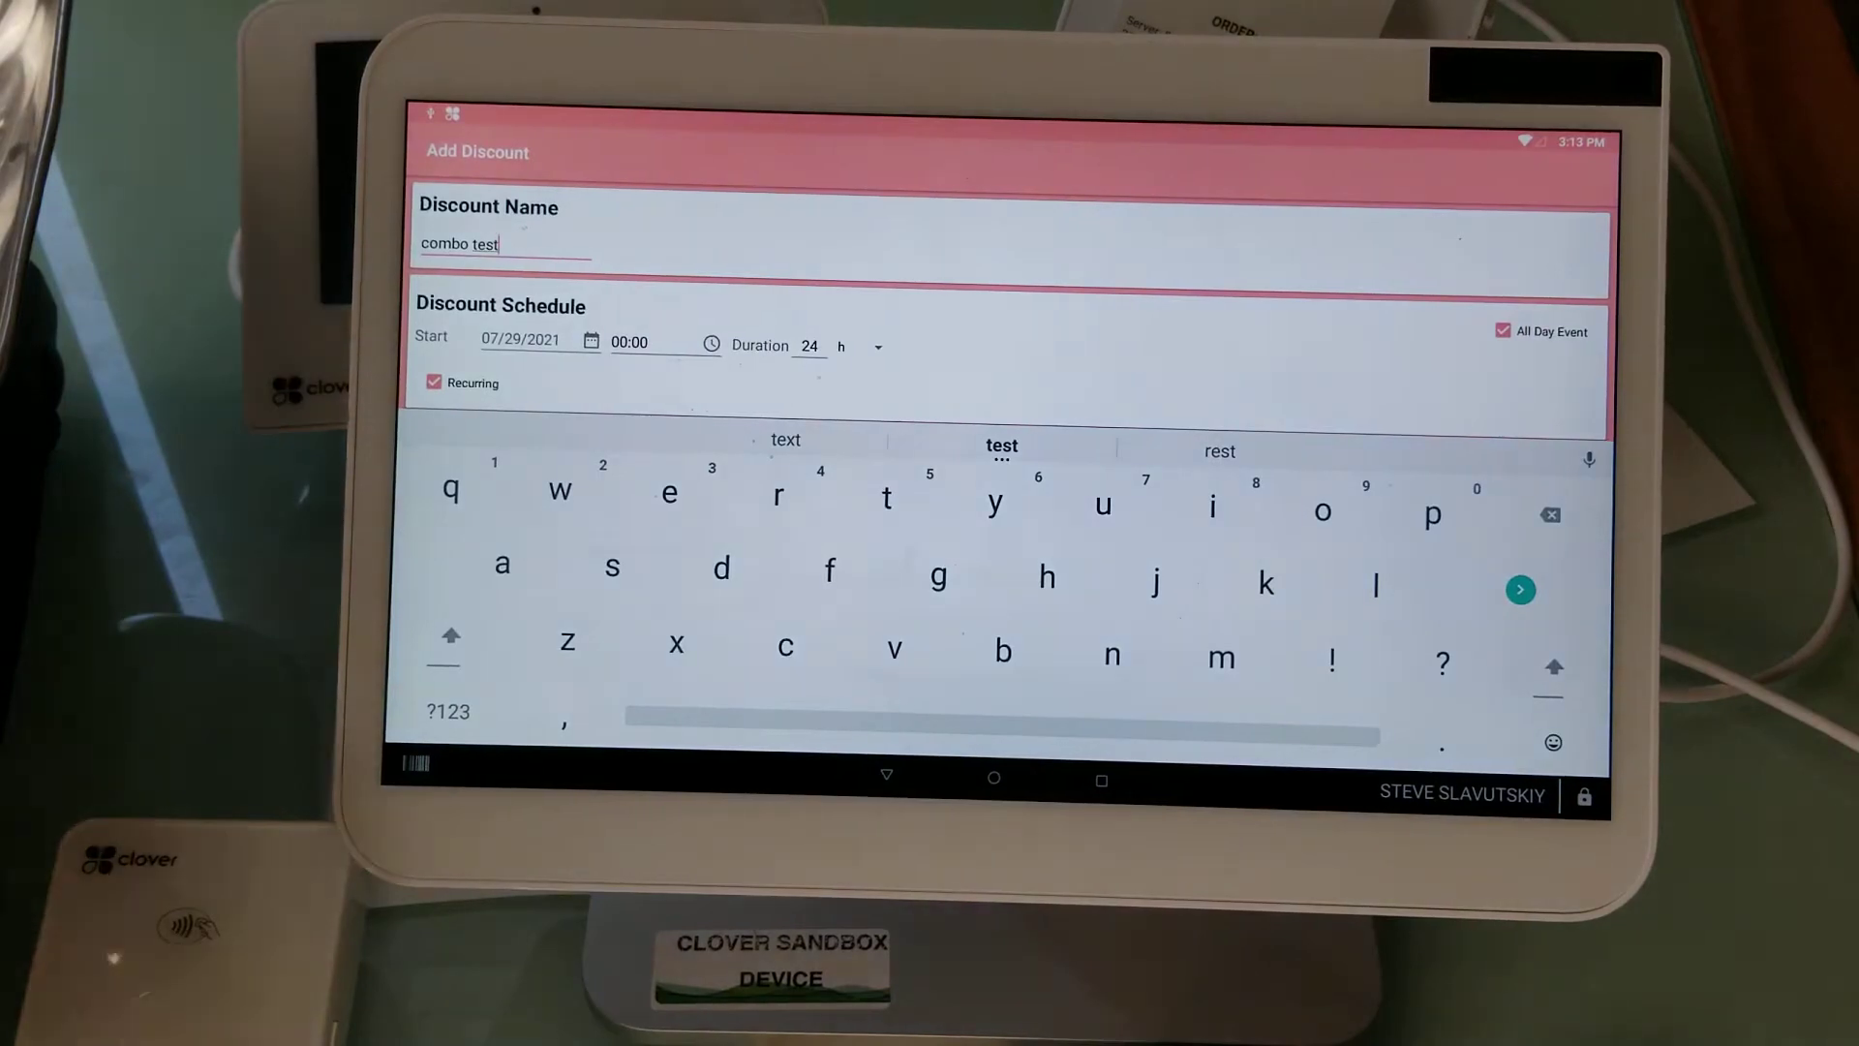
Set 'combo test' to trigger Always and use Combo Price pricing.
left_click(886, 773)
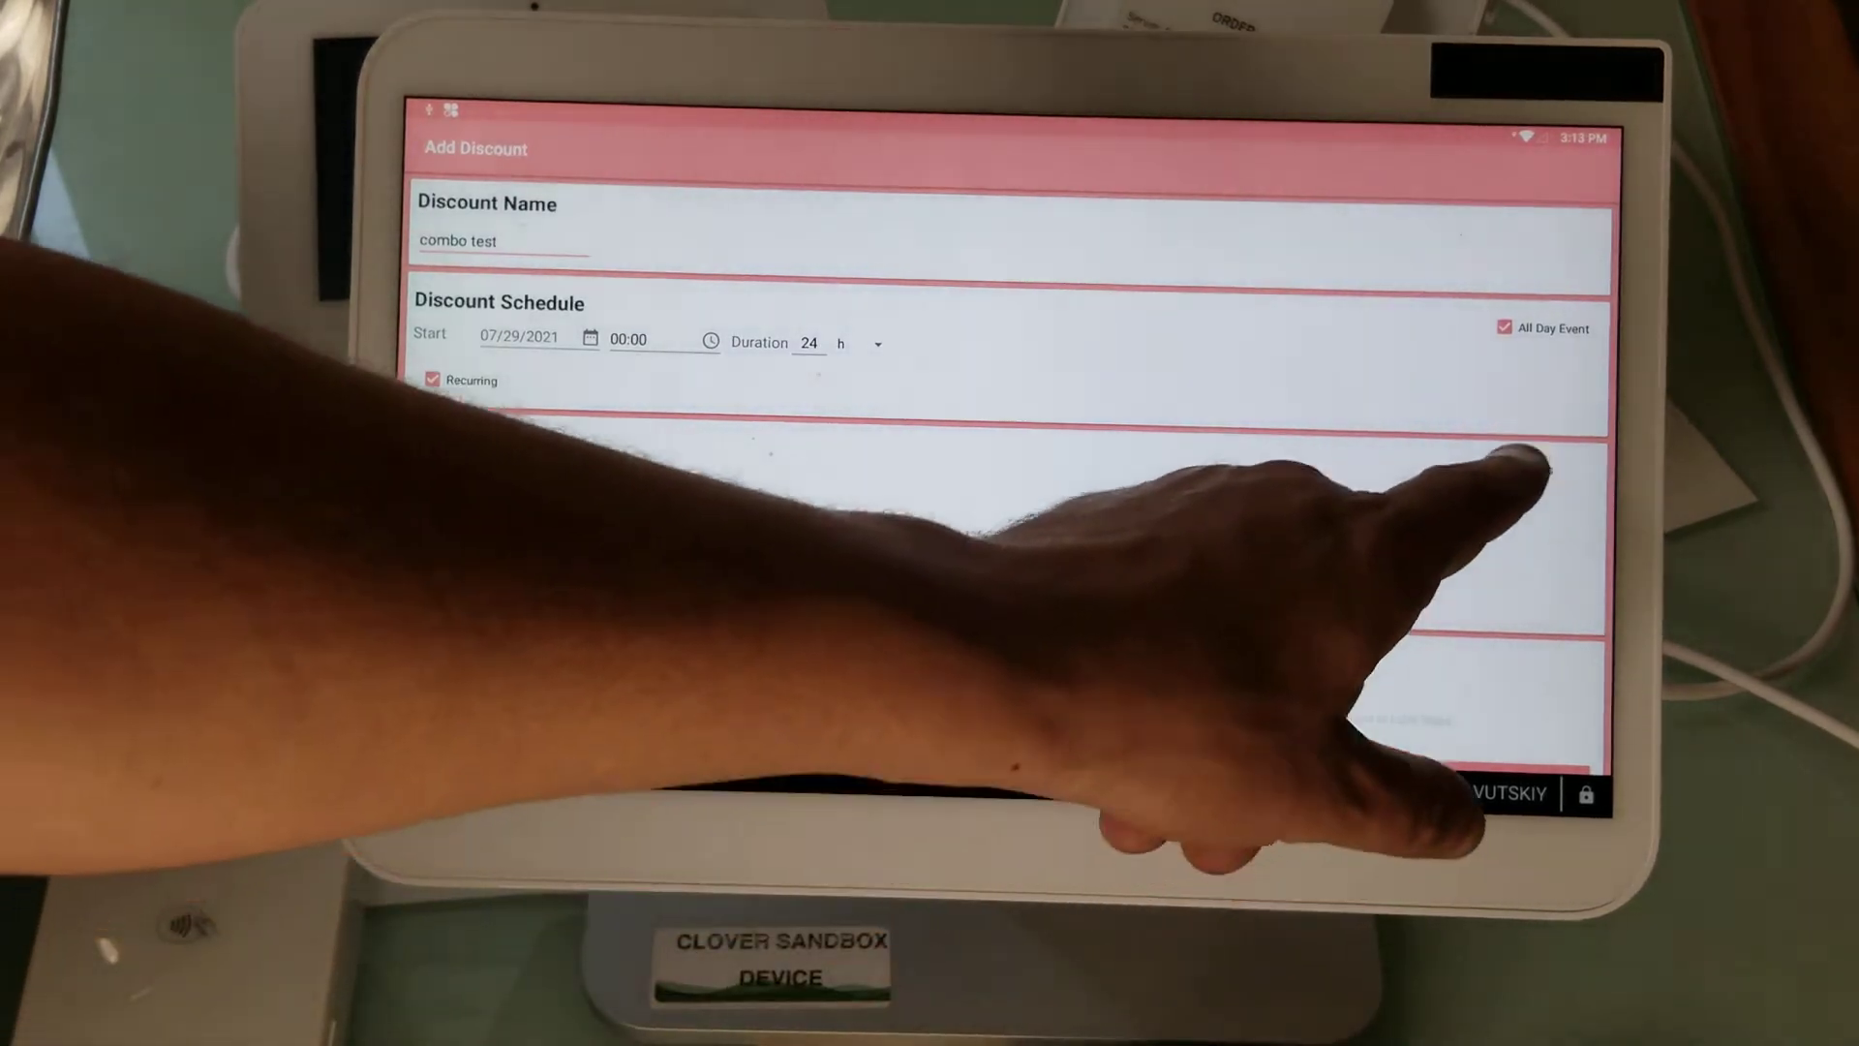
left_click(1500, 468)
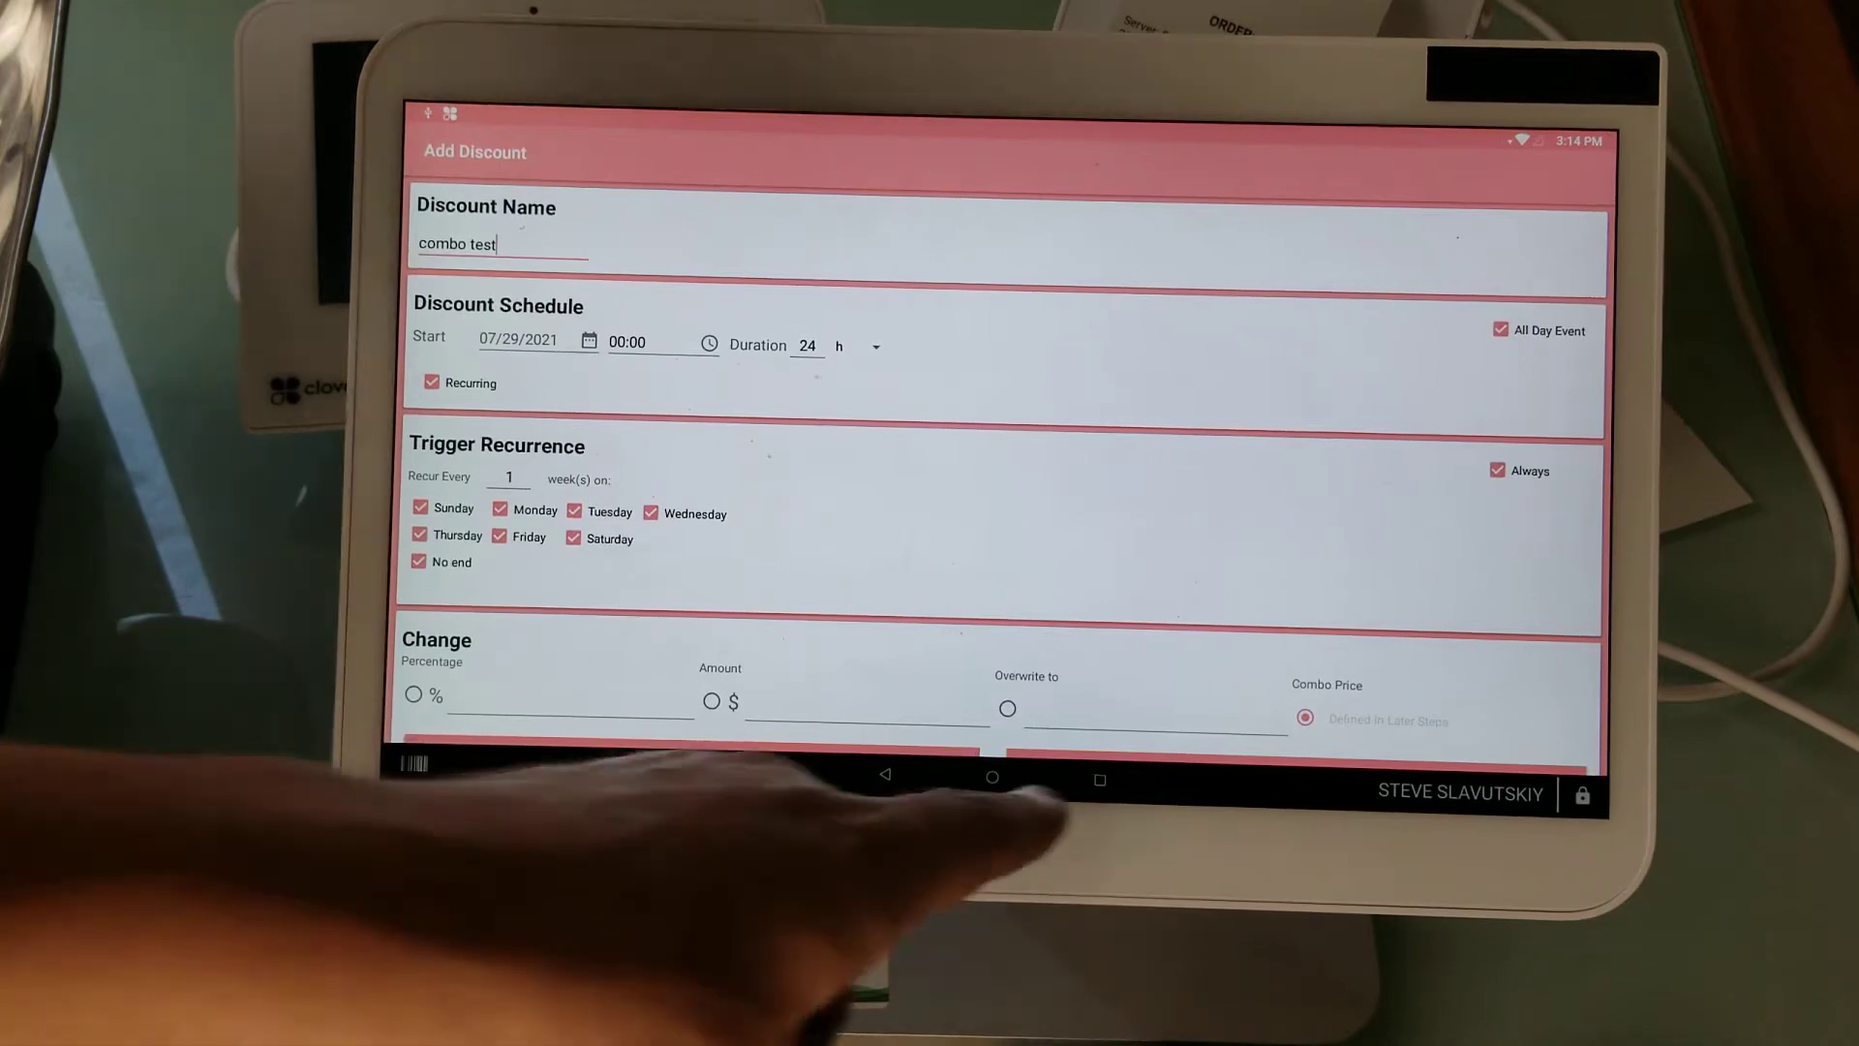
left_click(1306, 719)
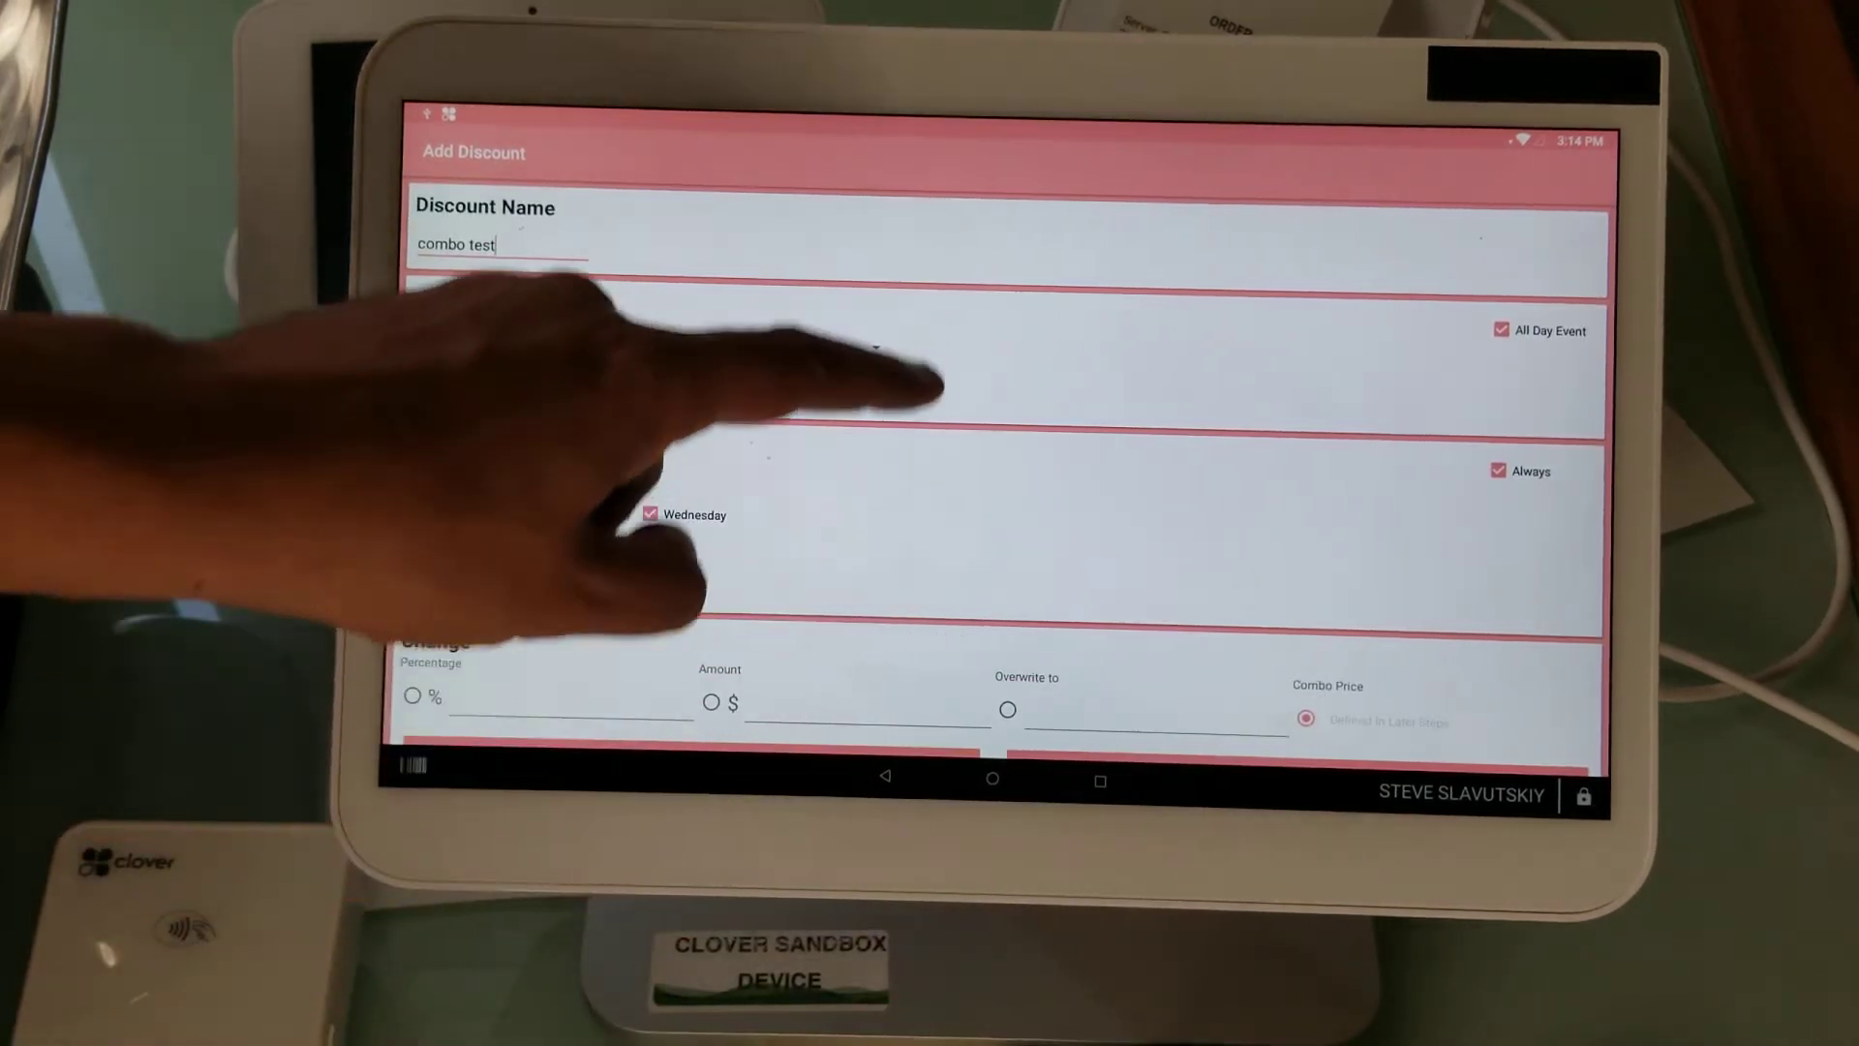
scroll(1004, 582, "down", 1)
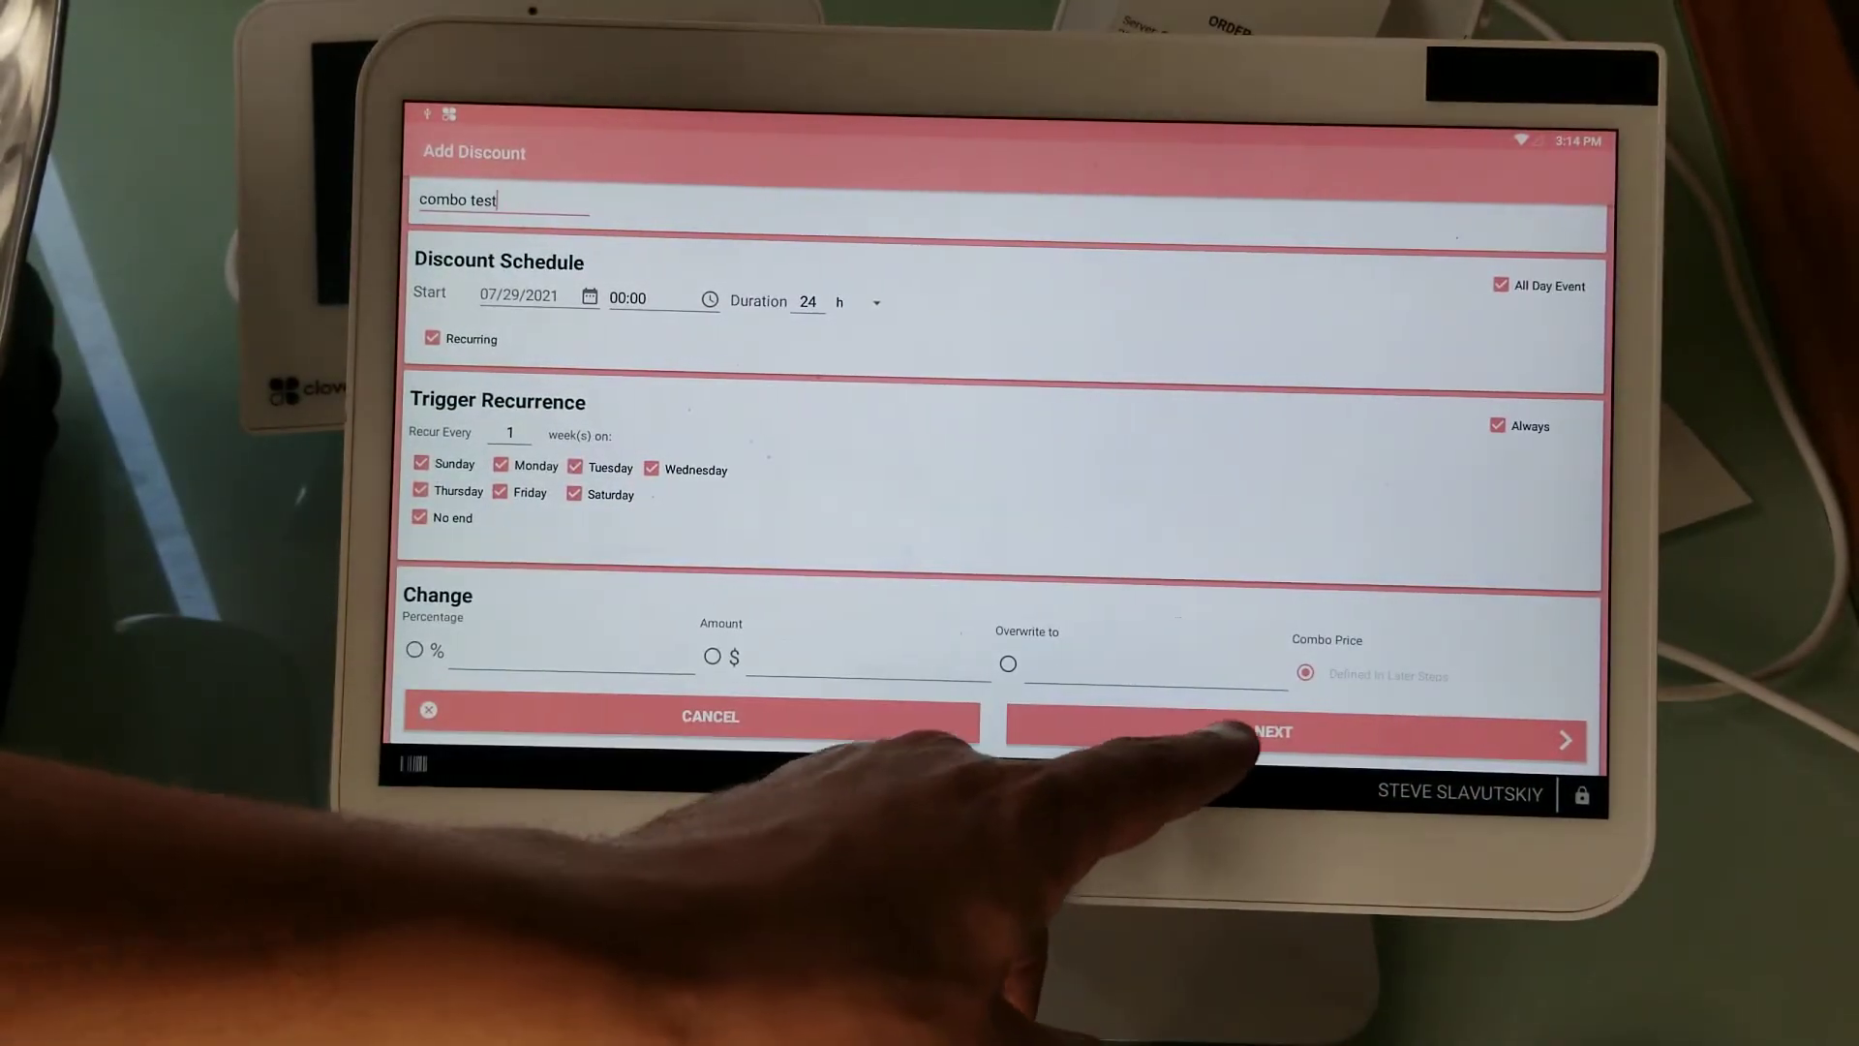
Under 'Without category', swap Money for Beef Roast alongside Coke and save the items.
left_click(1264, 731)
scroll(596, 436, "down", 5)
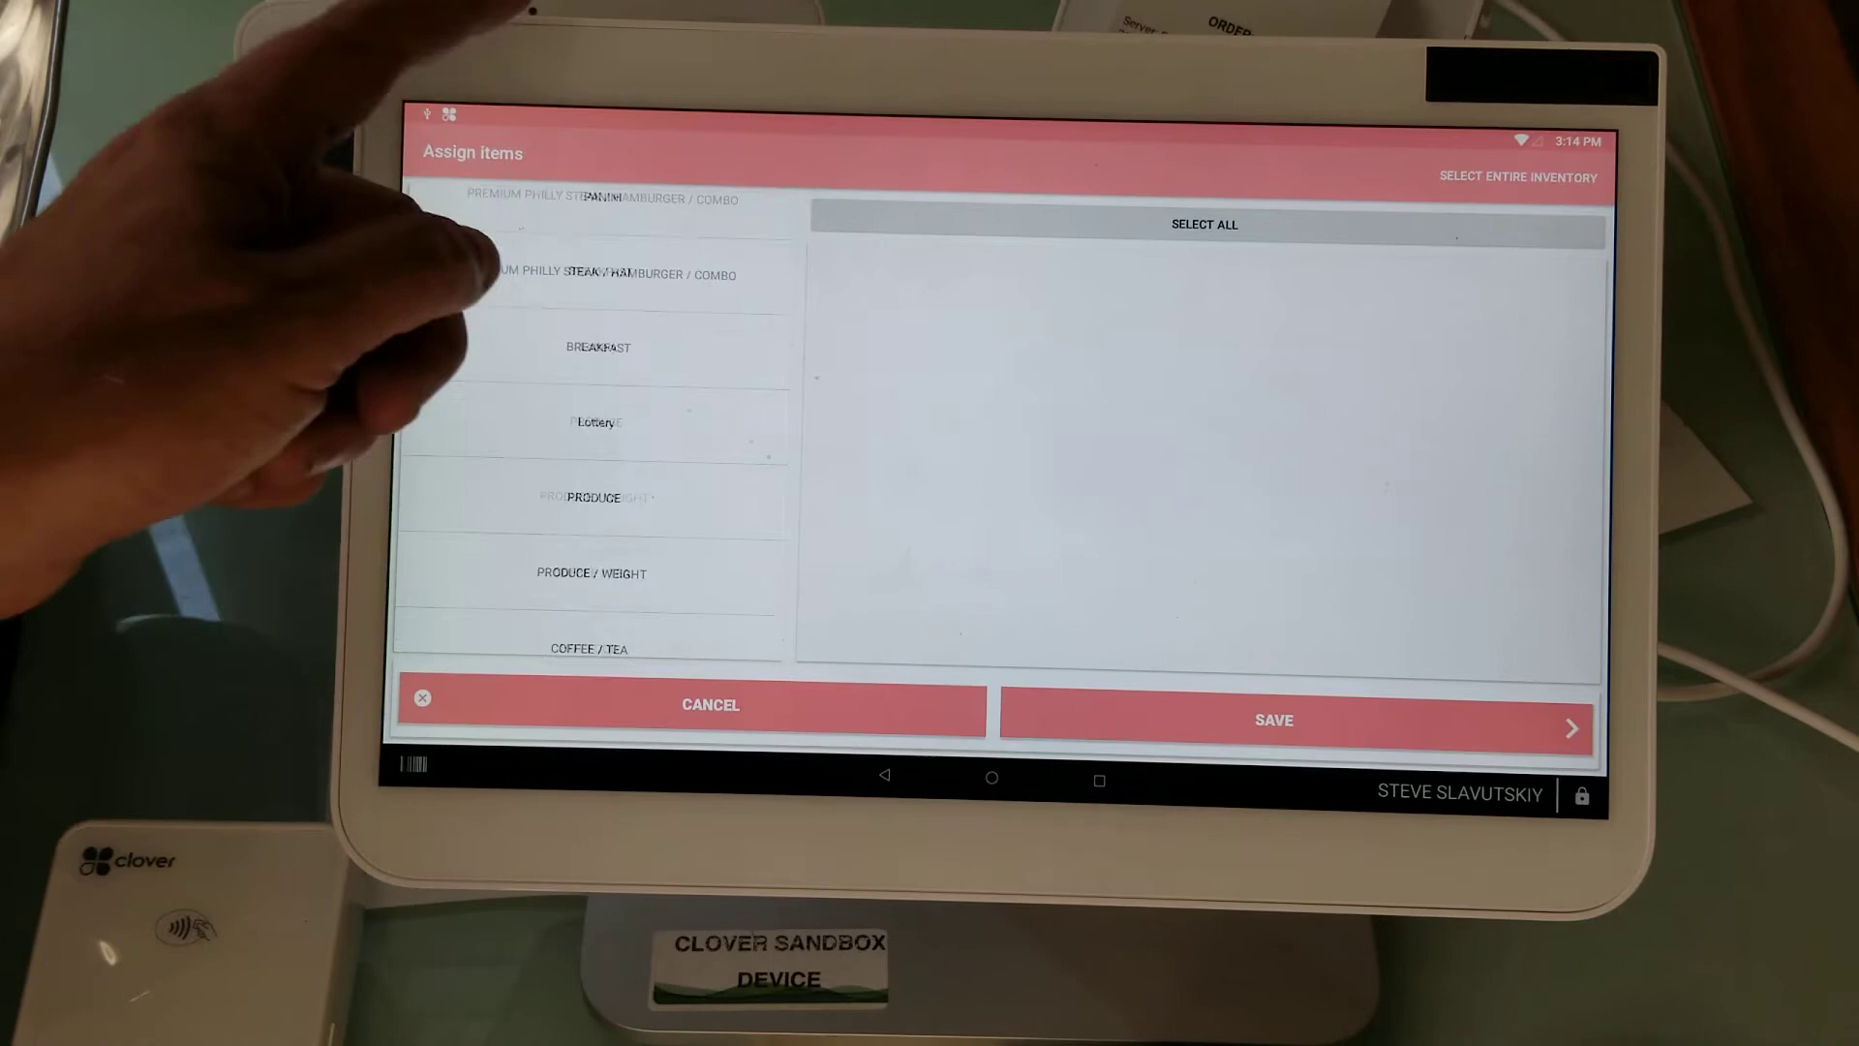
left_click(590, 617)
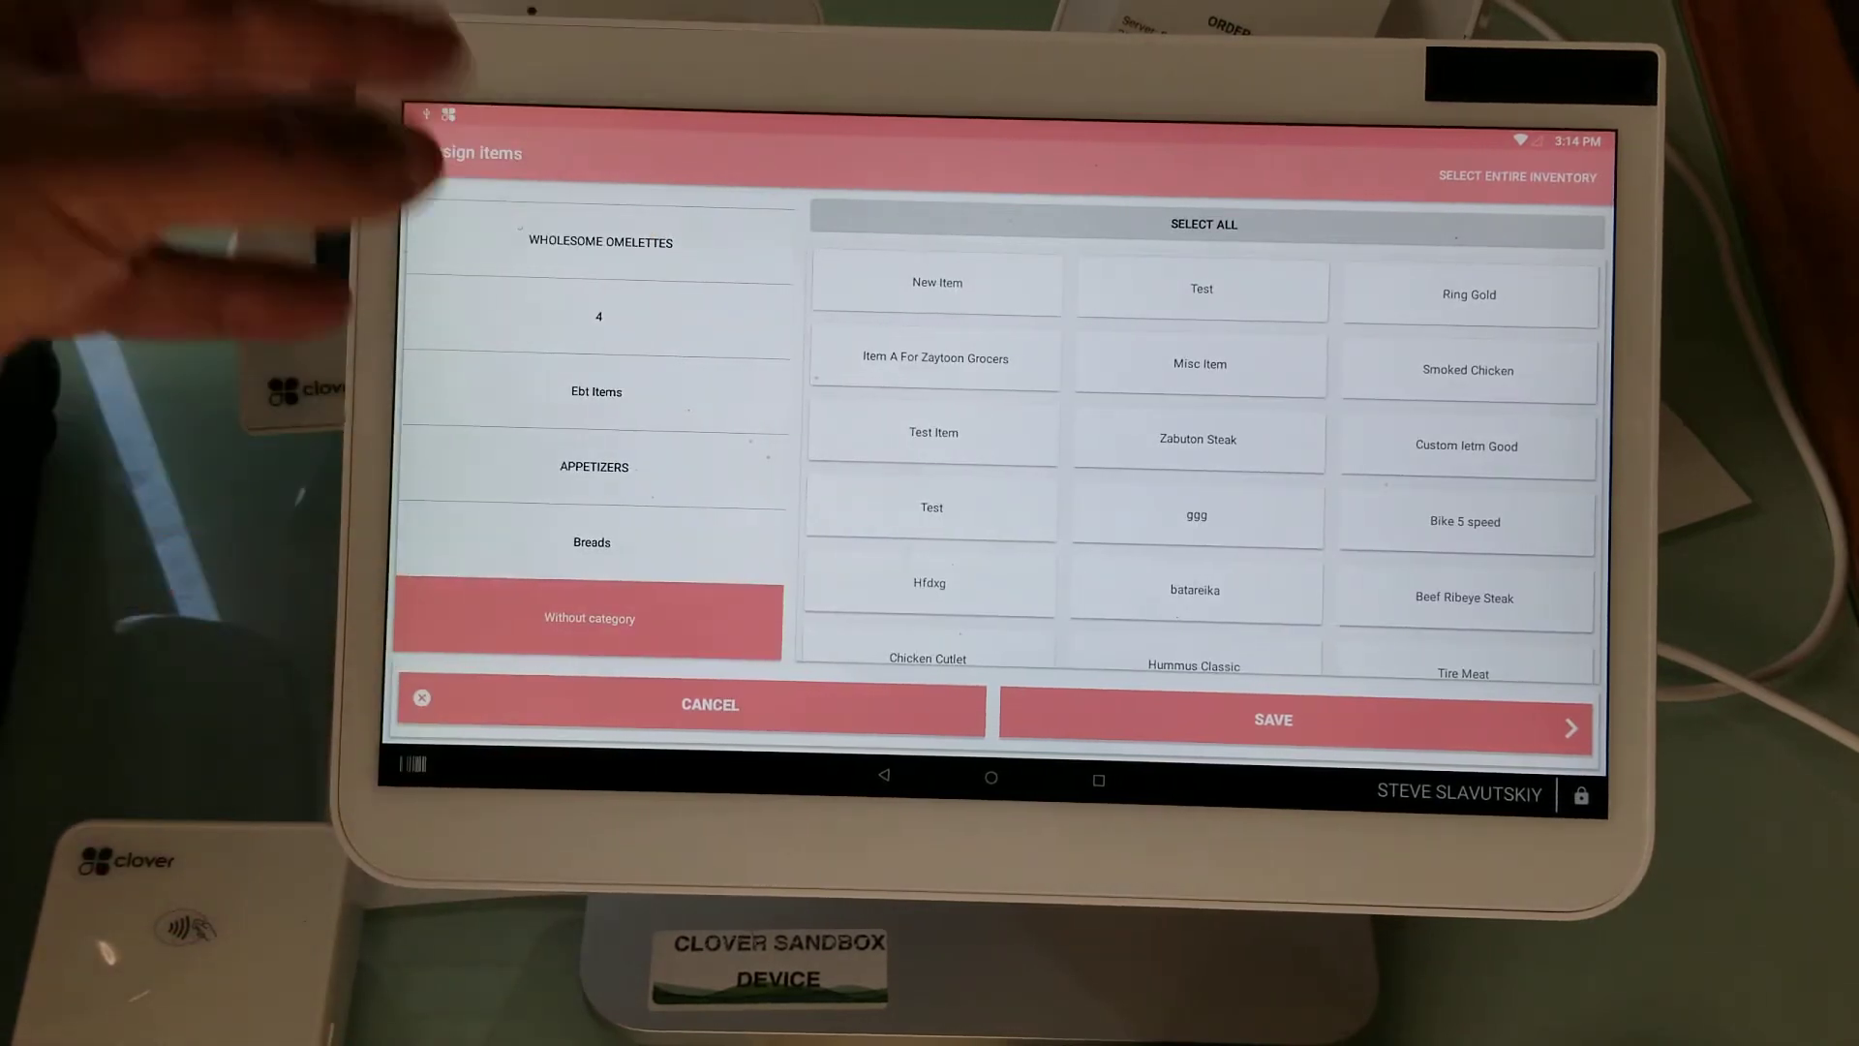
scroll(998, 479, "down", 3)
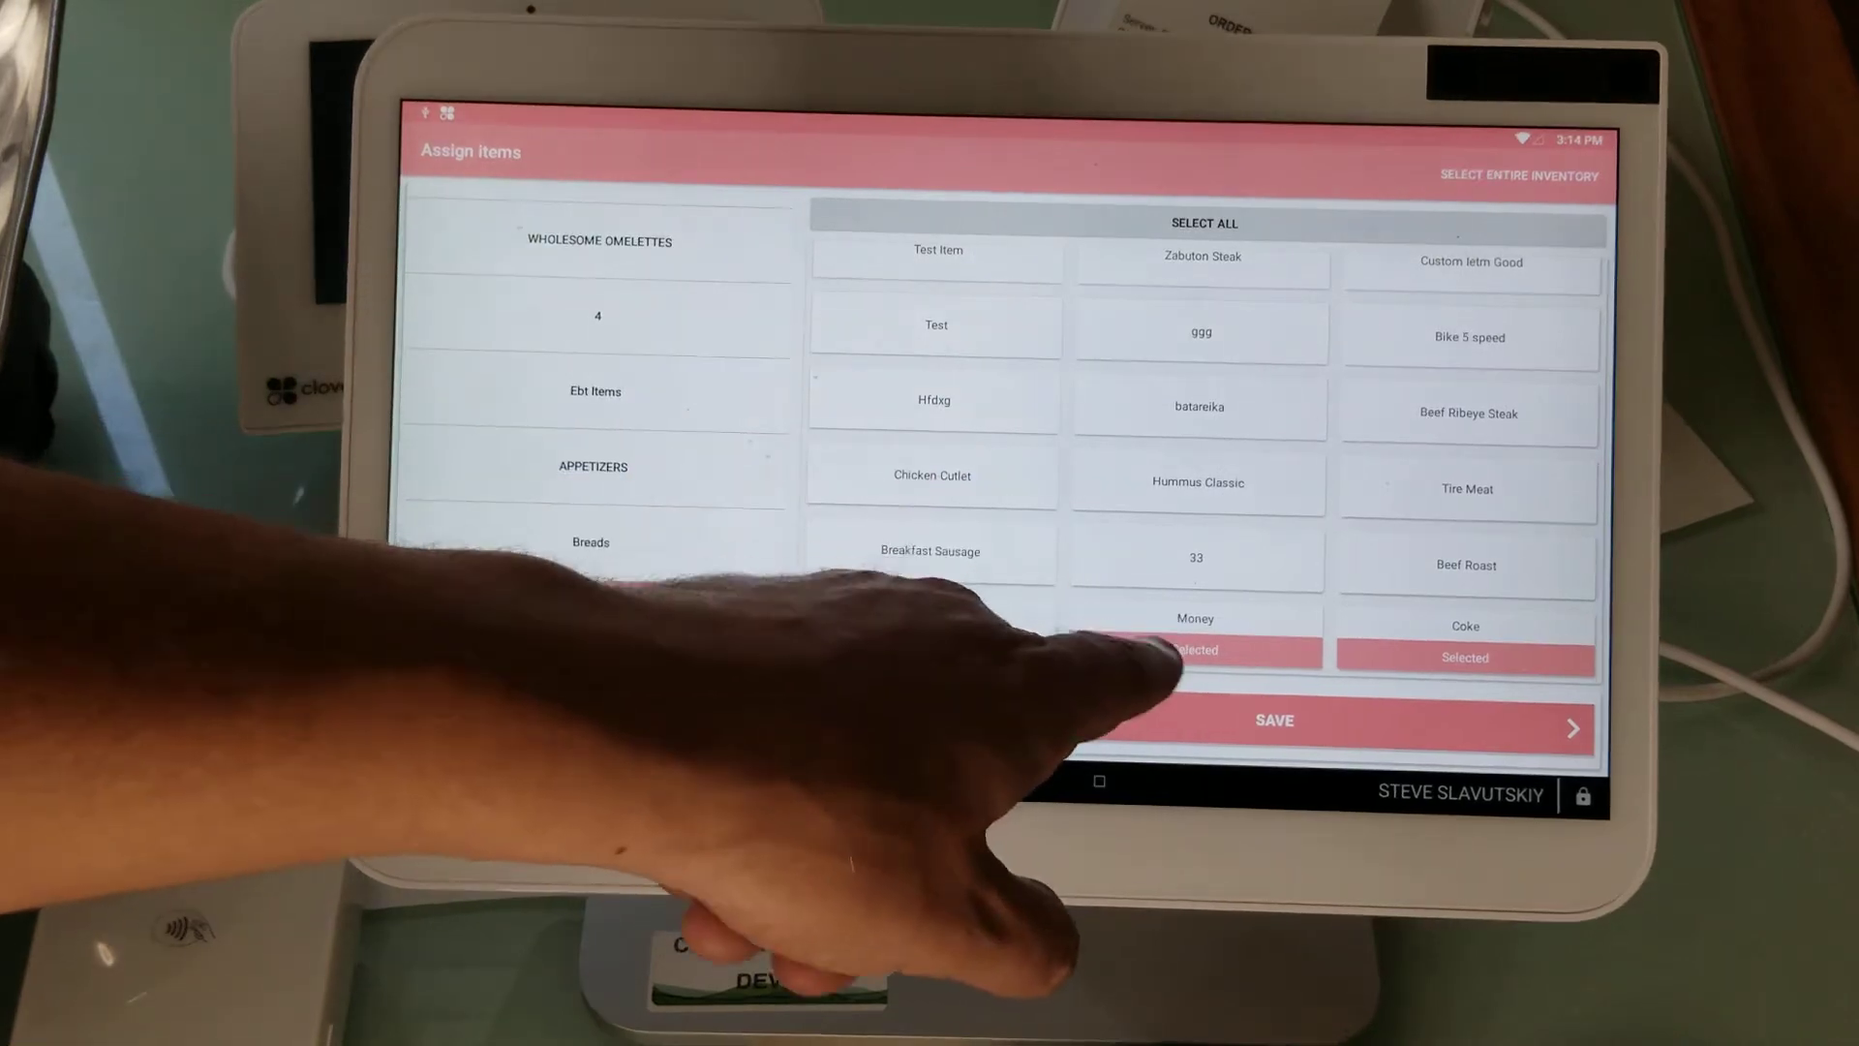
left_click(1196, 634)
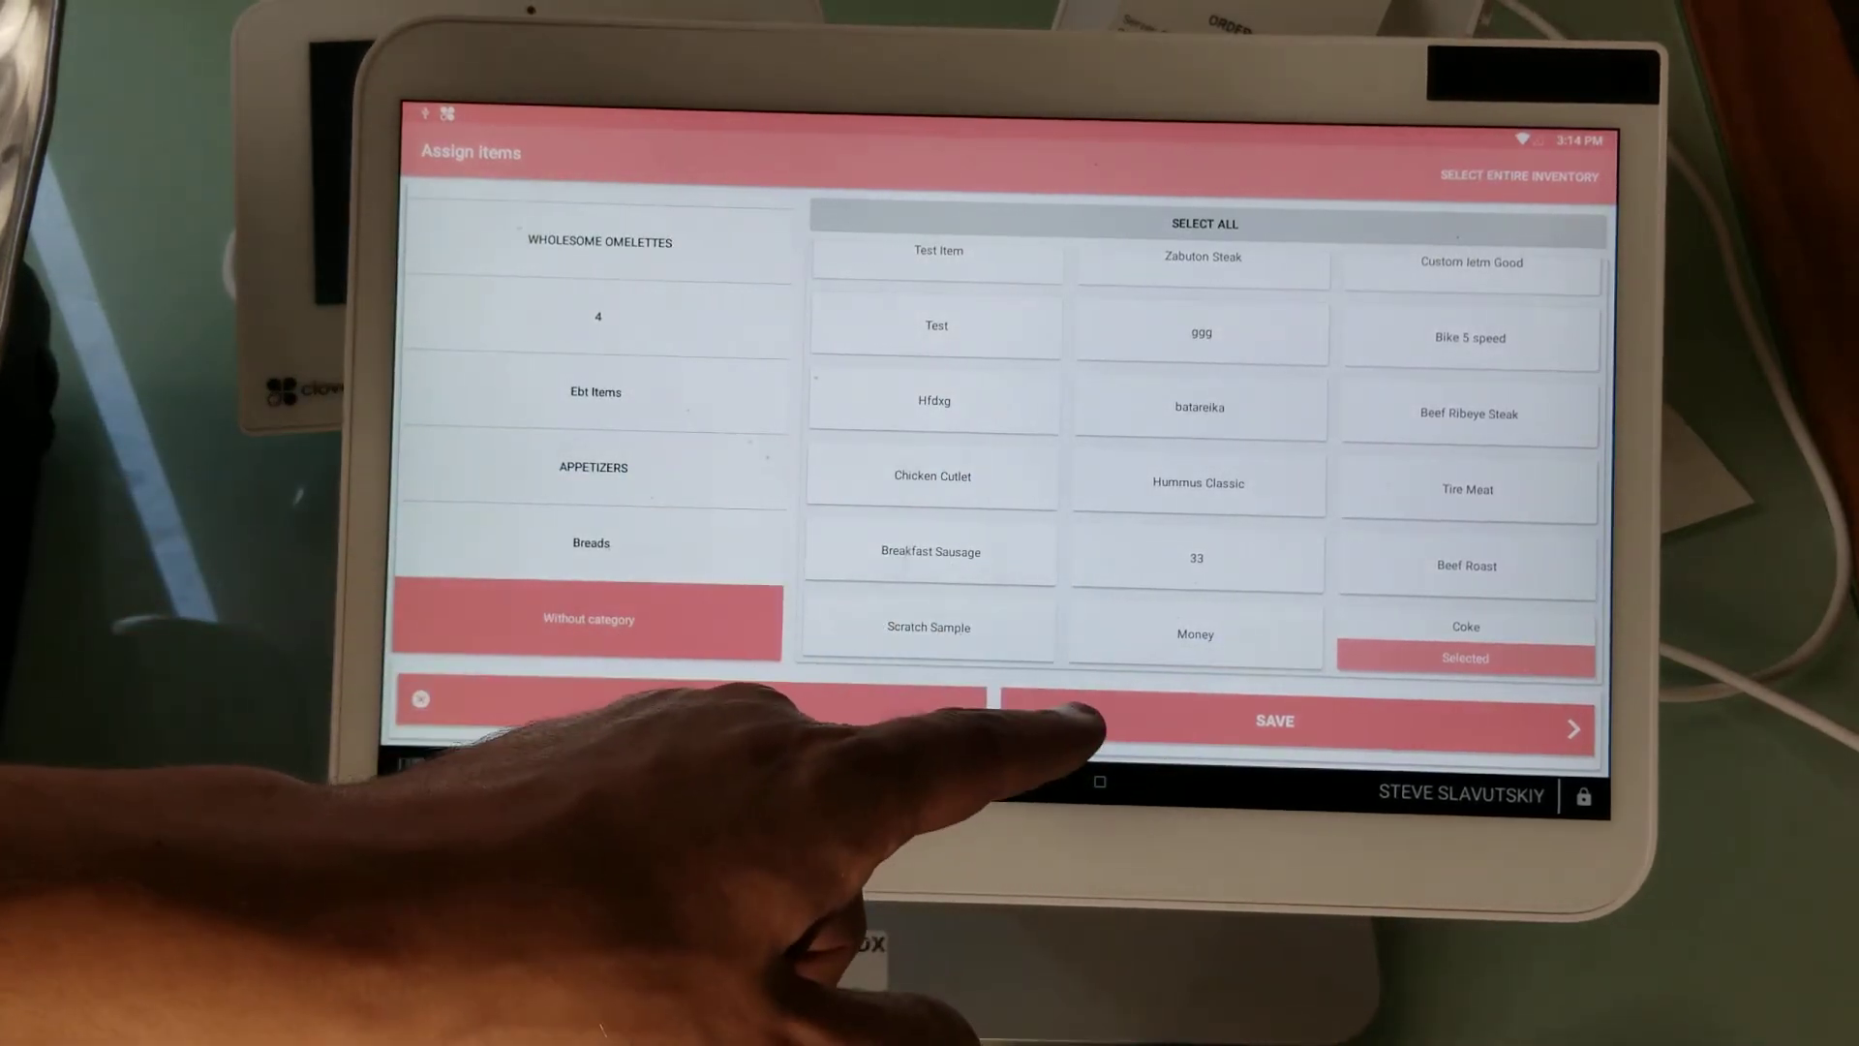
left_click(1466, 564)
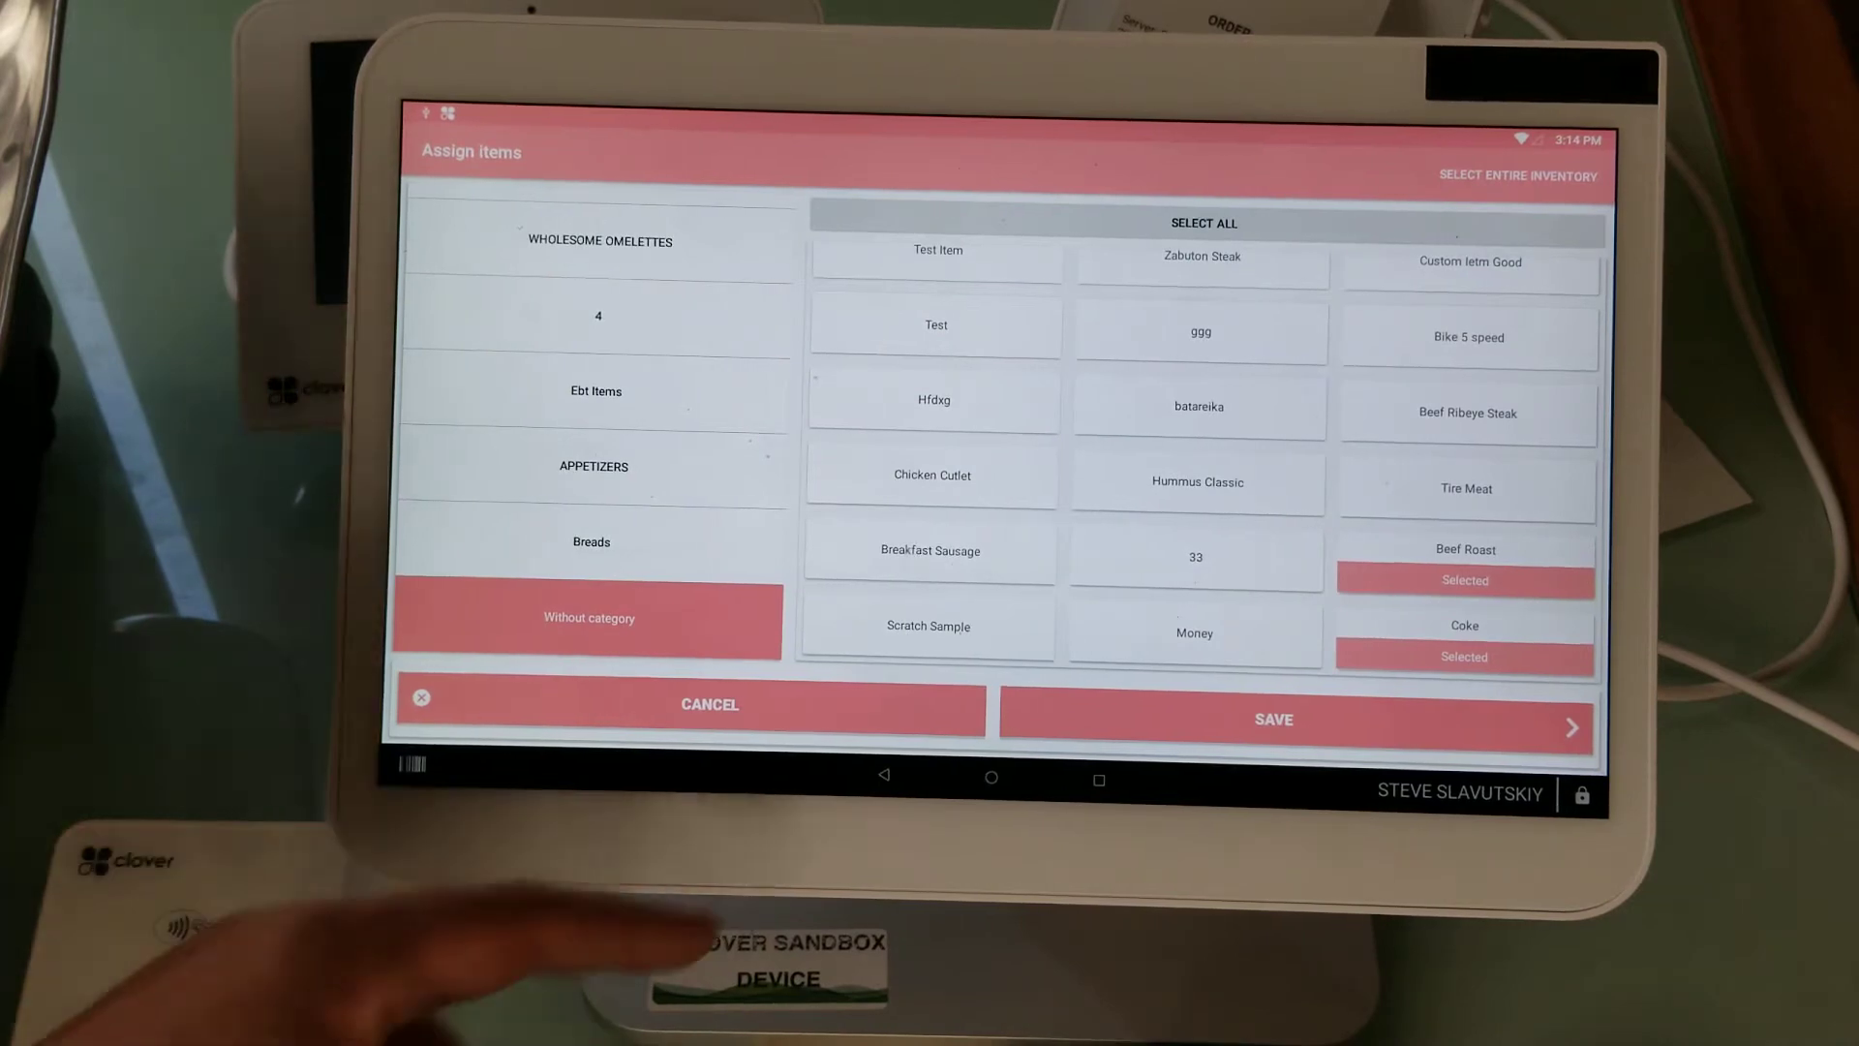
left_click(1149, 718)
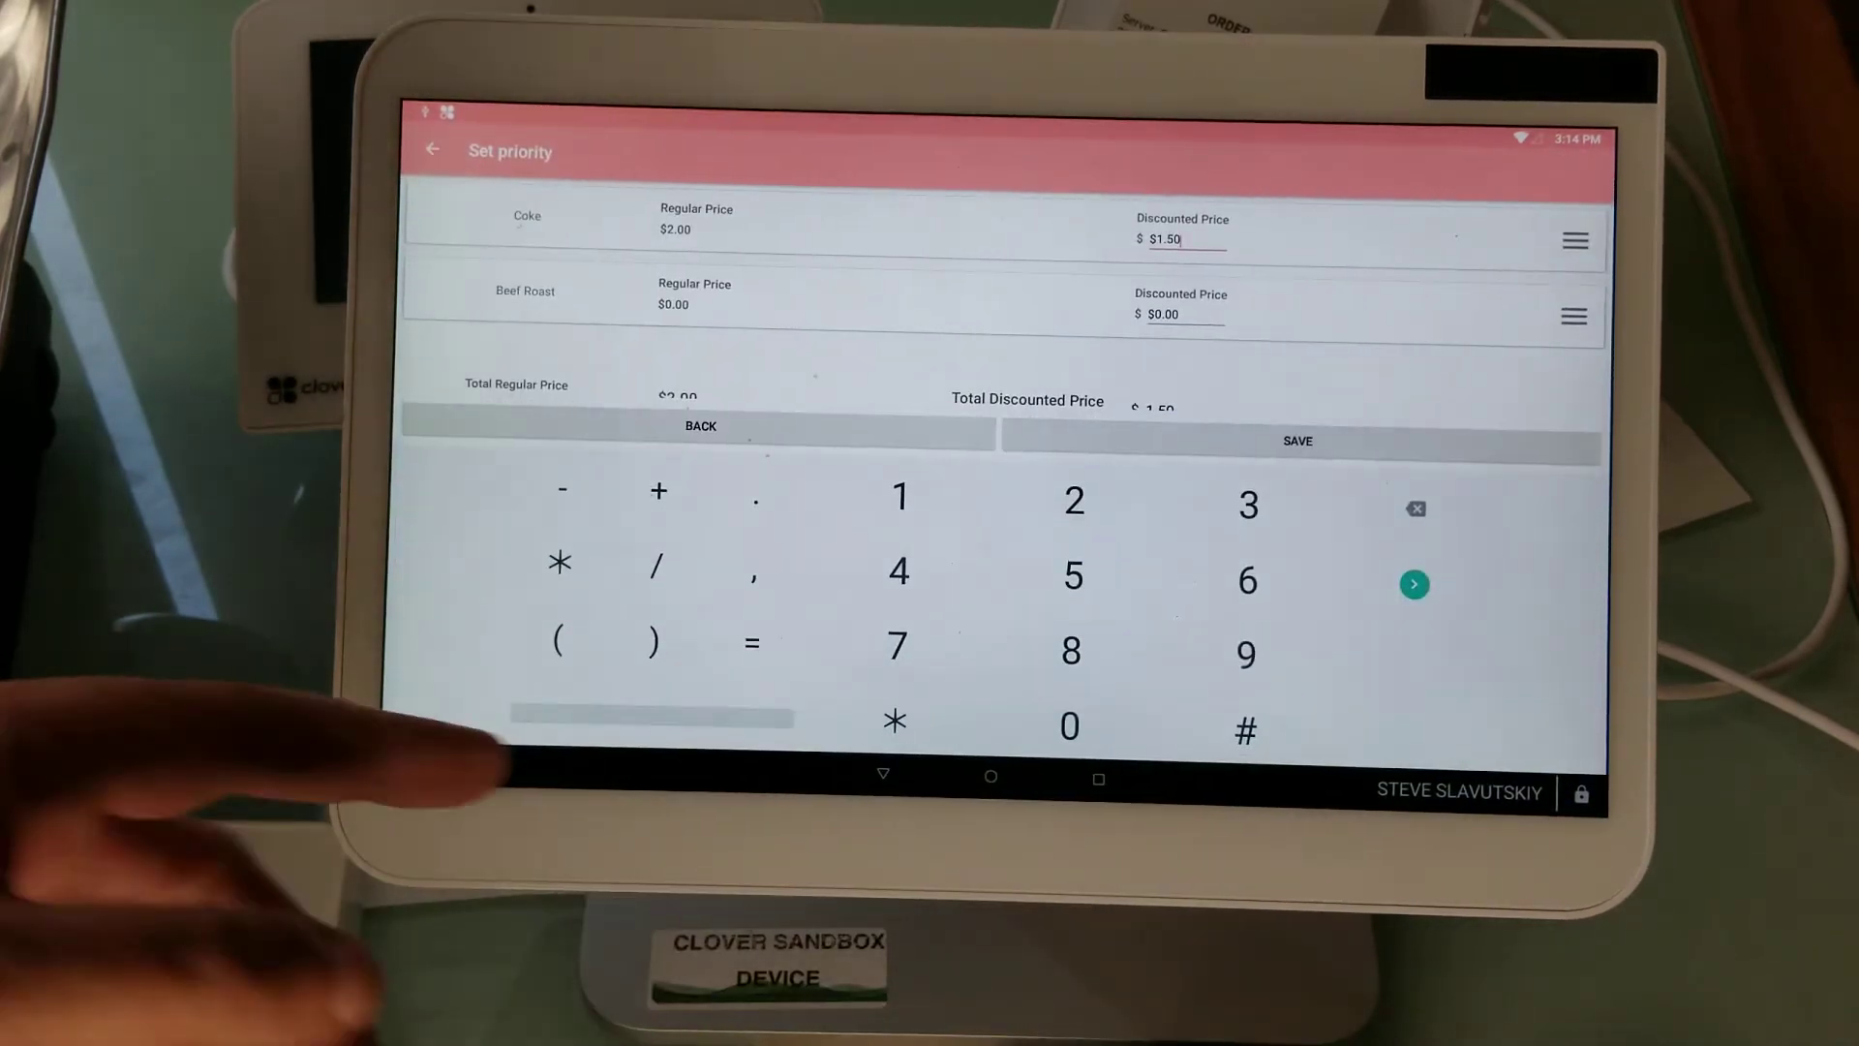
left_click(883, 773)
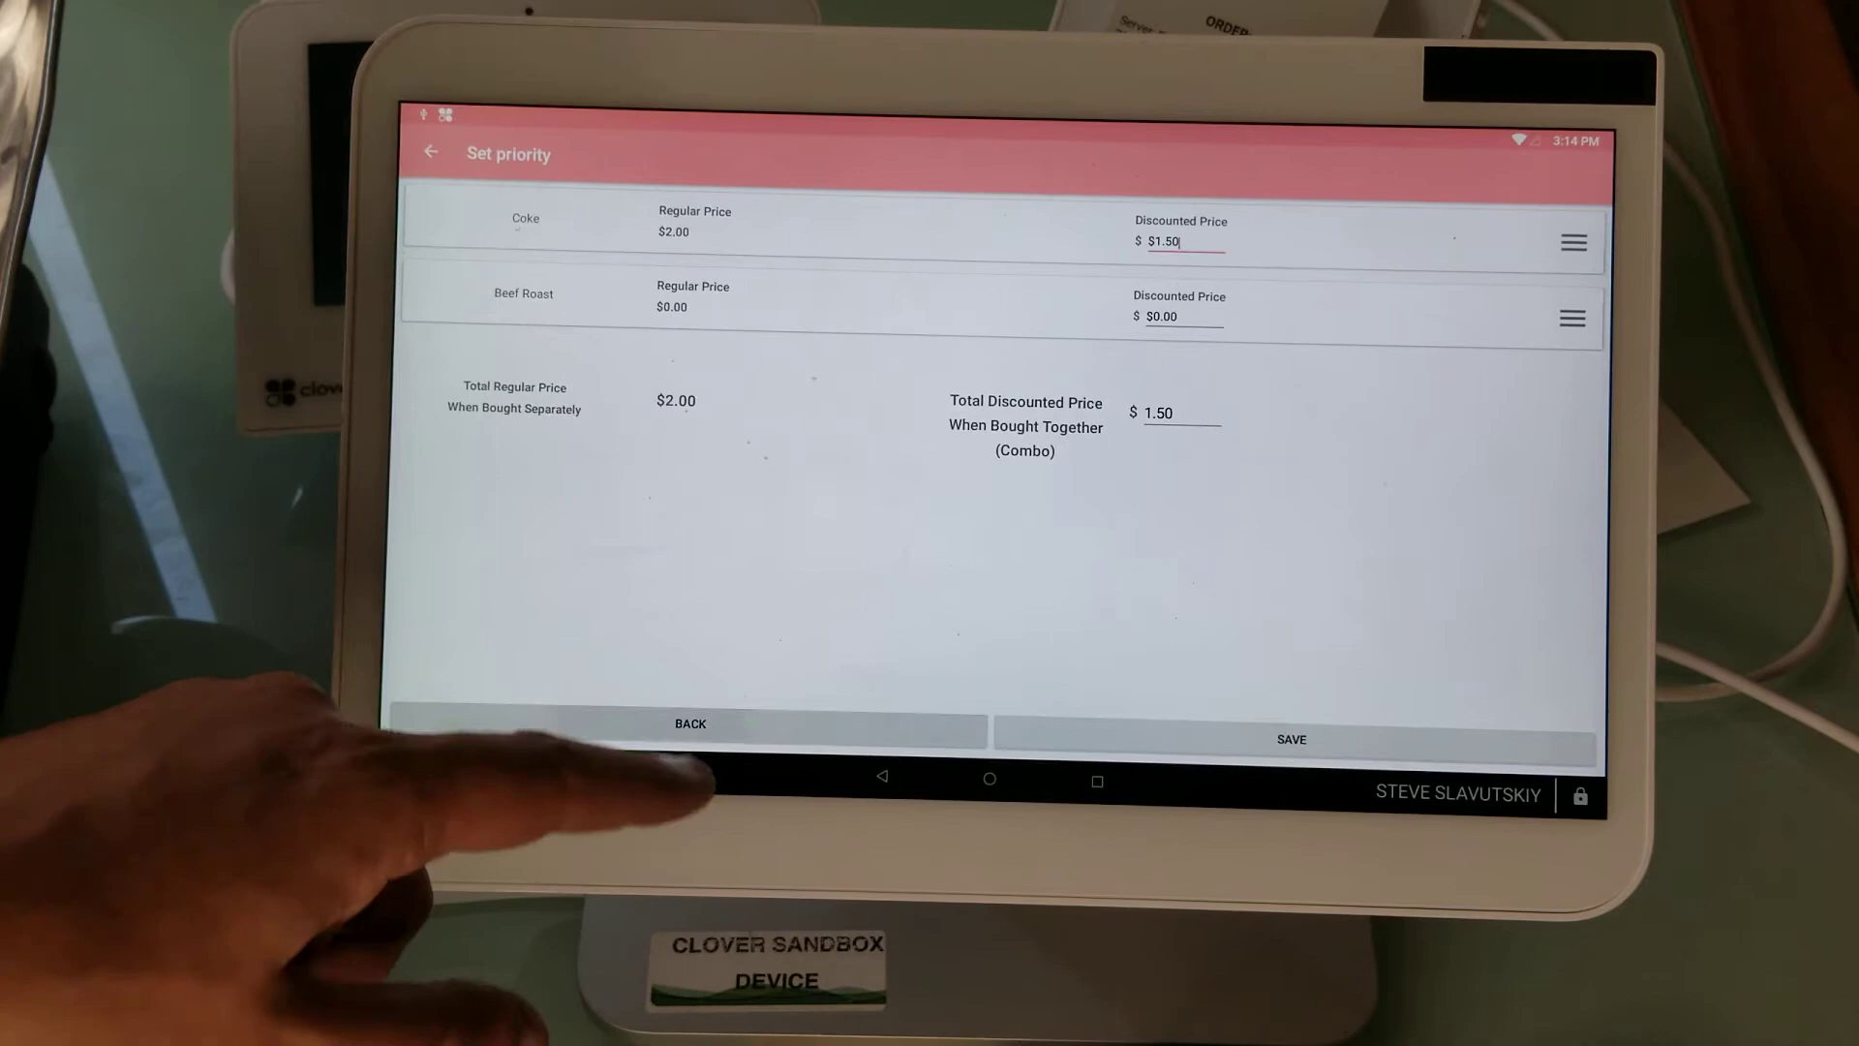
Replace Beef Roast with Money so the bundle holds Coke and Money, then save.
left_click(785, 722)
scroll(581, 509, "down", 5)
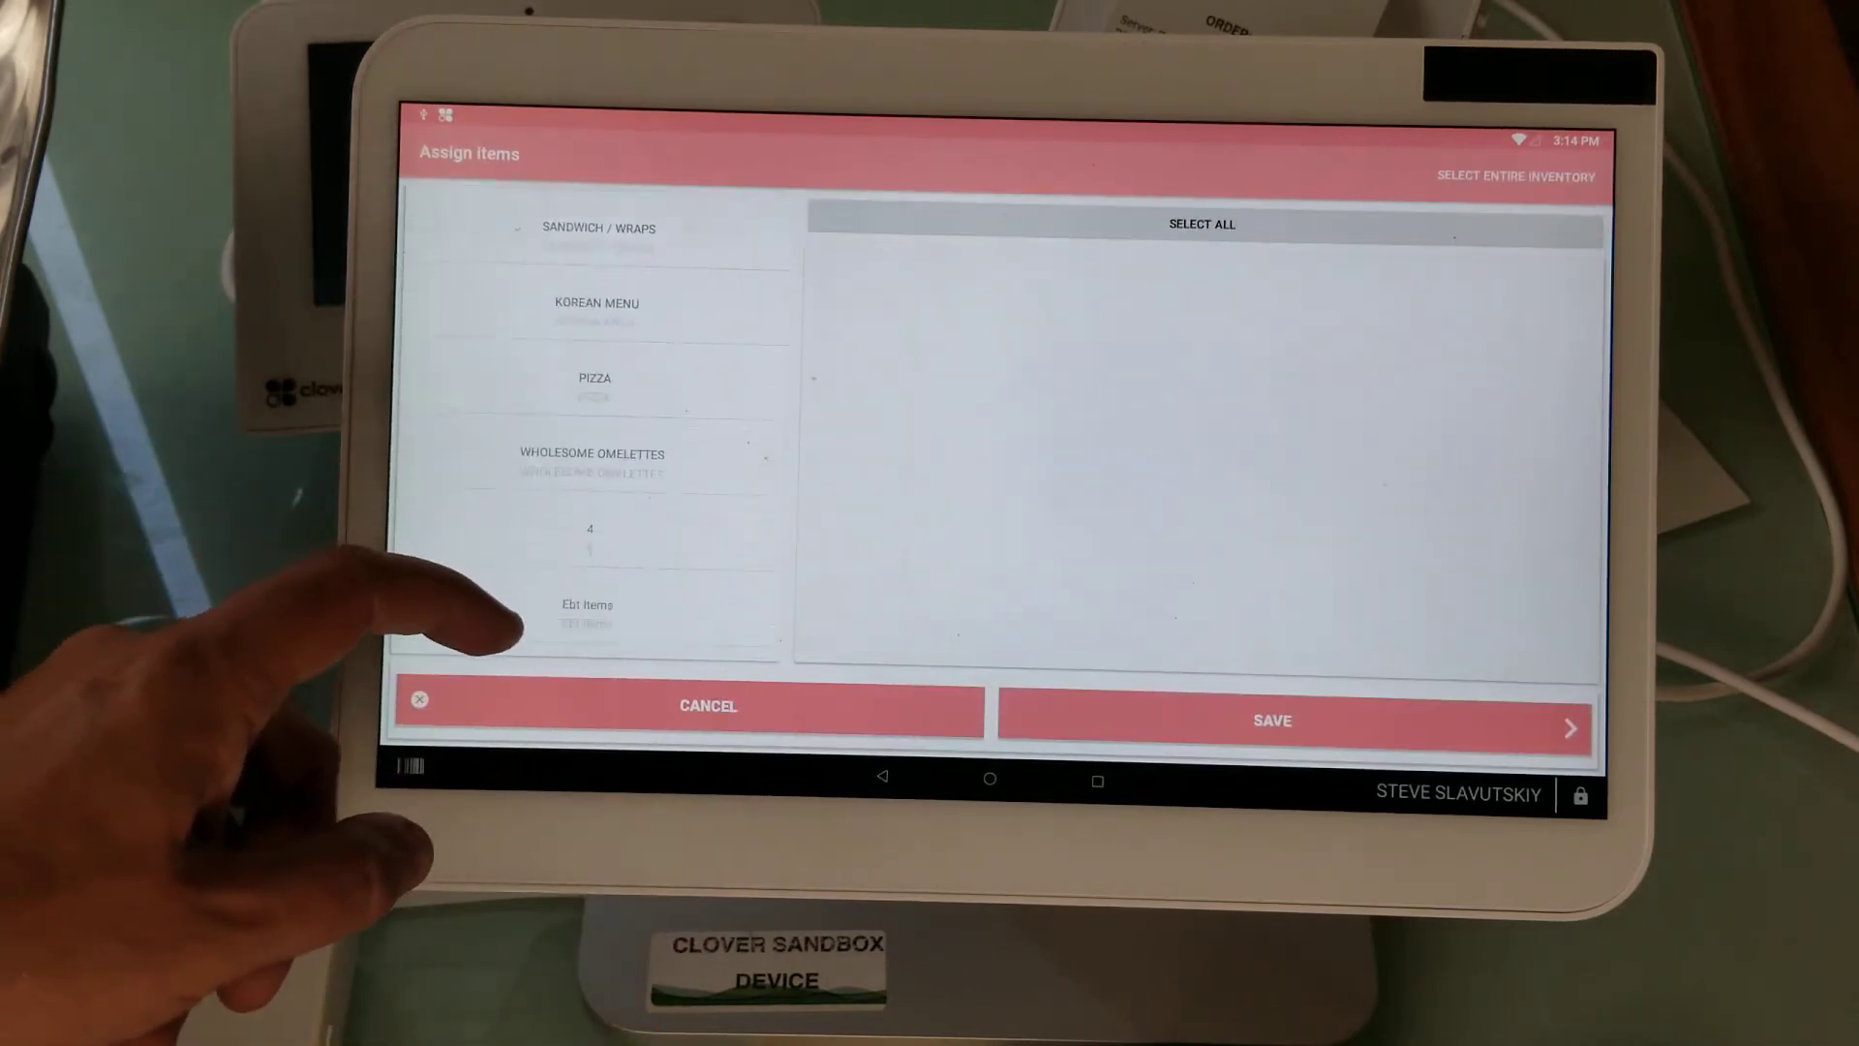
scroll(517, 509, "down", 3)
left_click(588, 622)
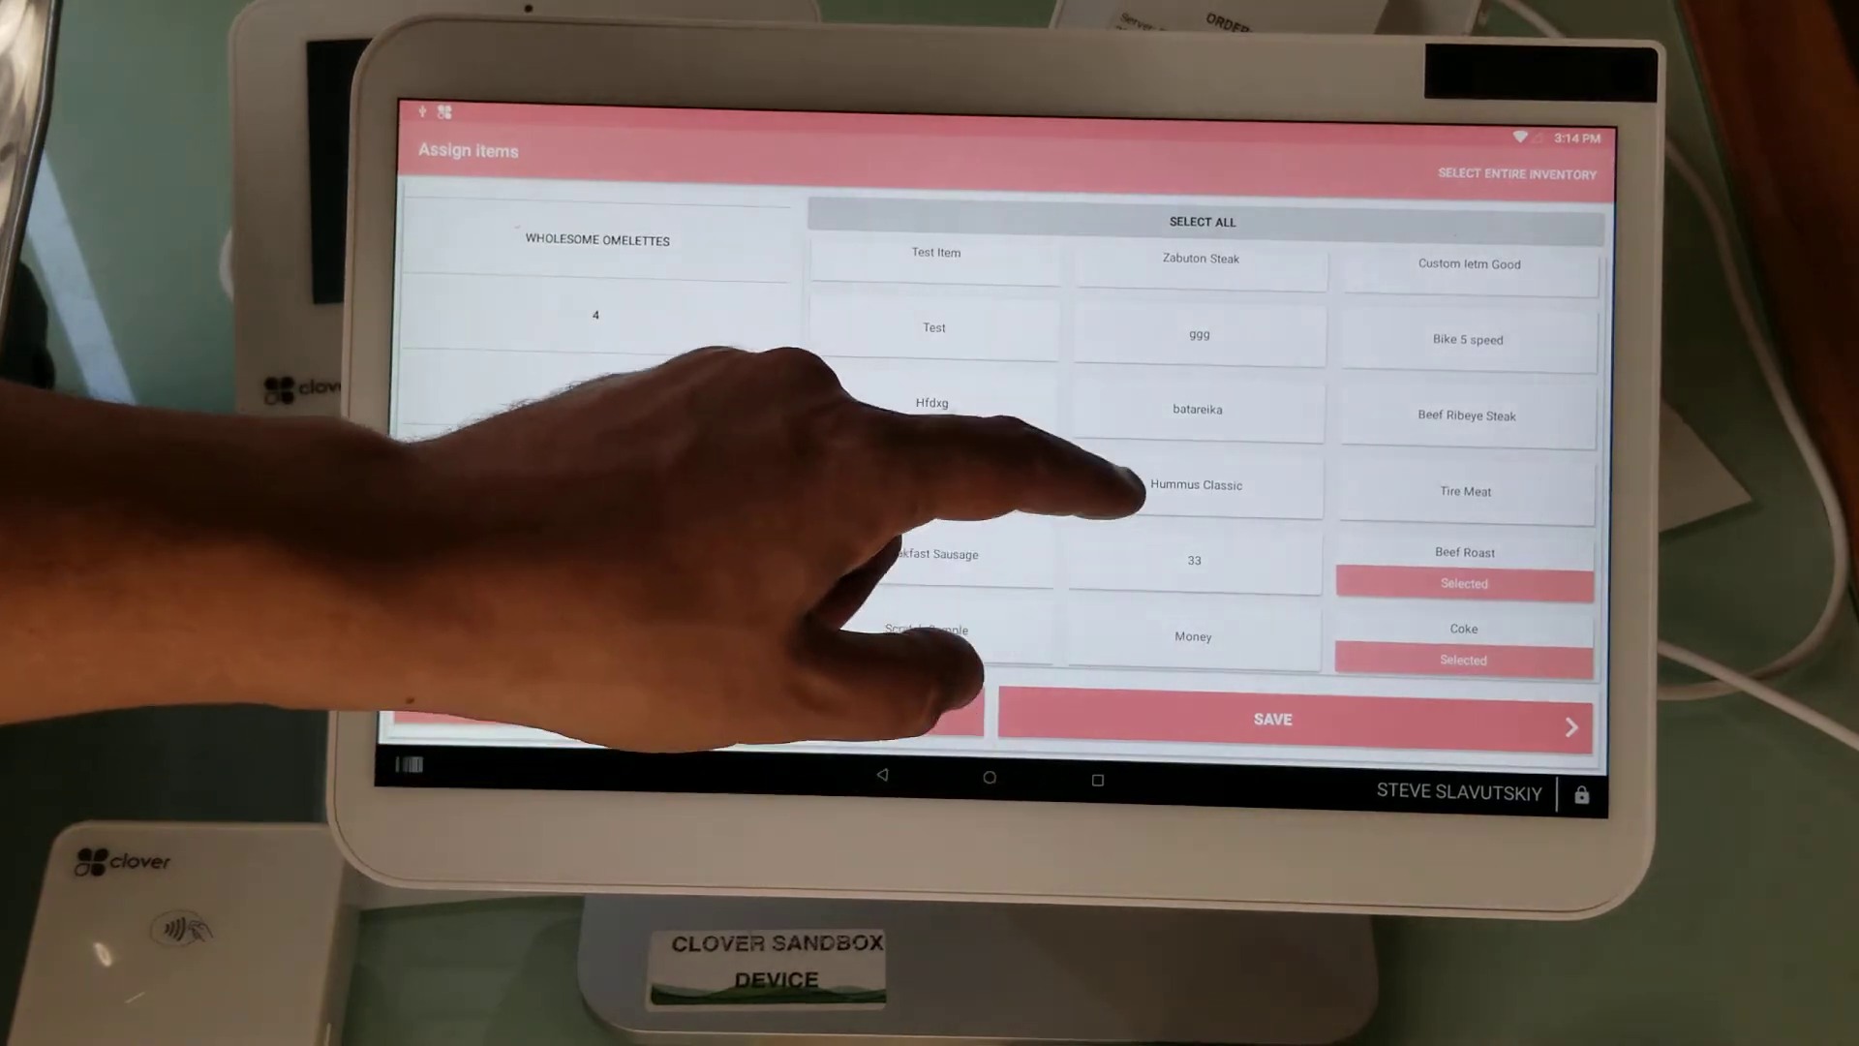
left_click(1381, 584)
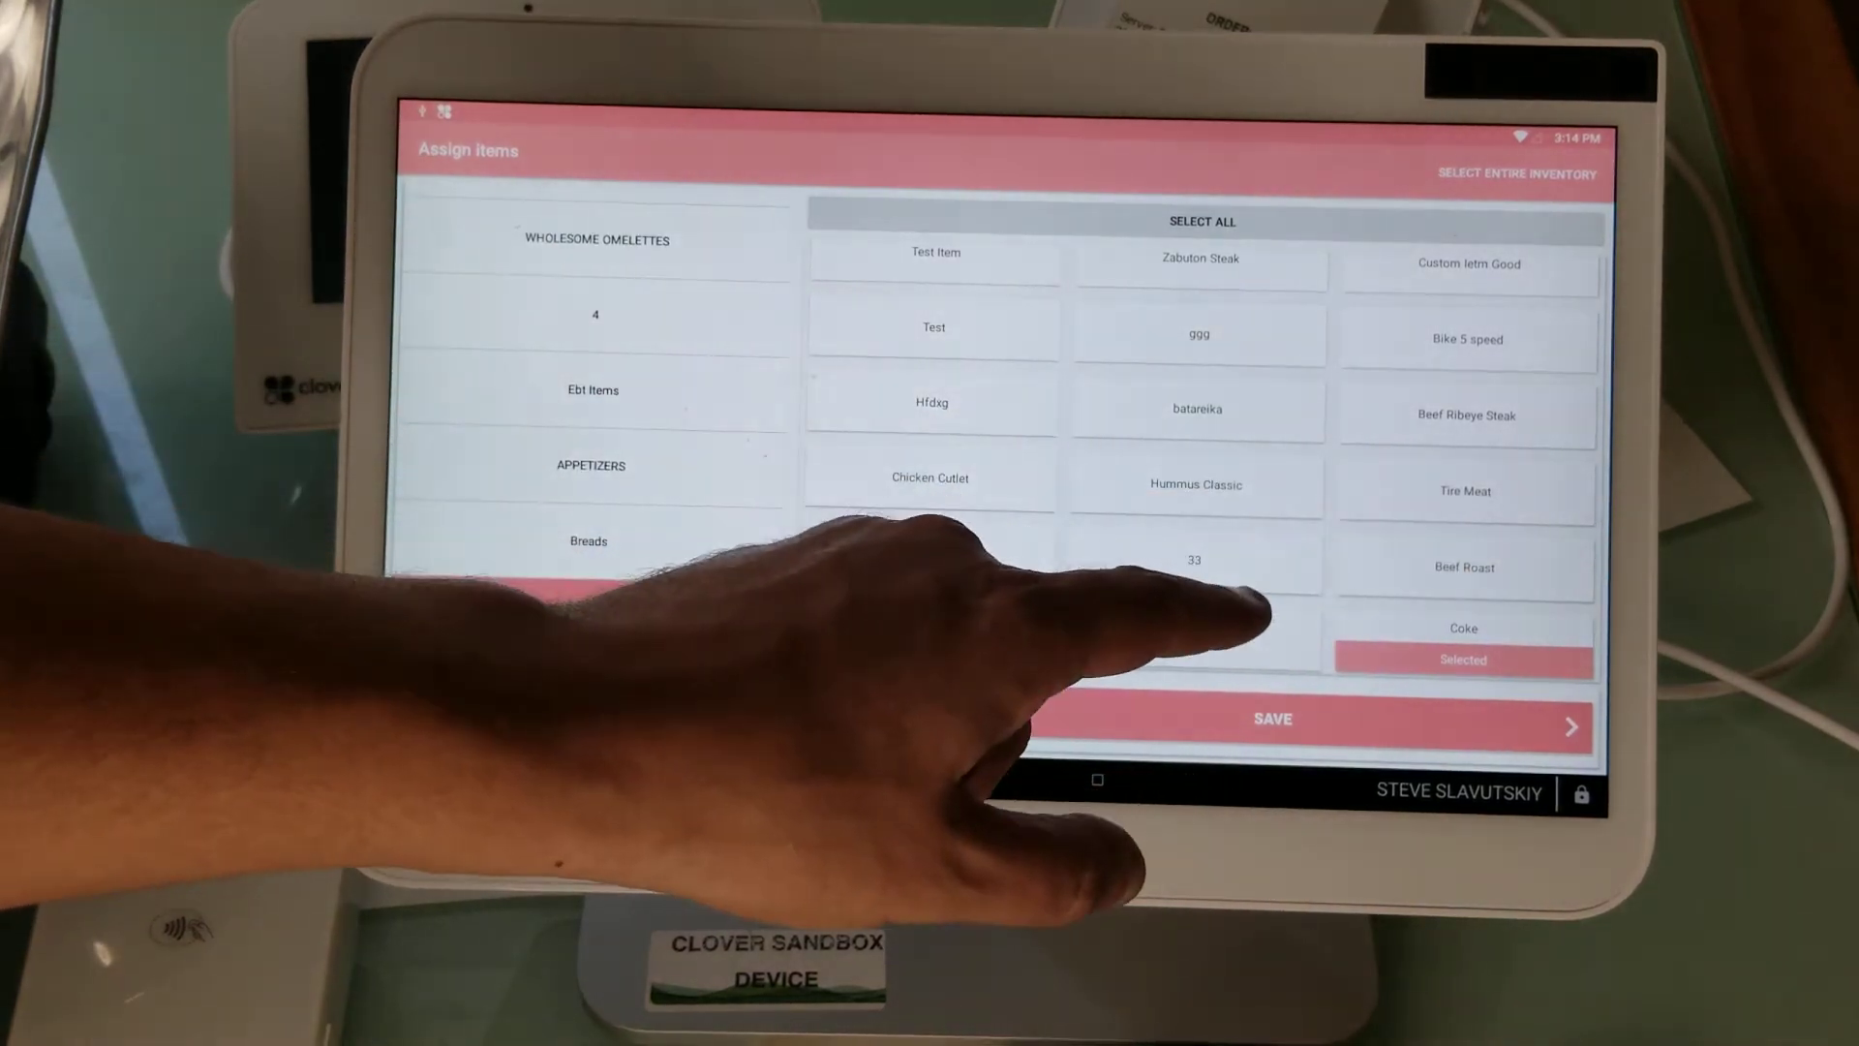
left_click(1193, 635)
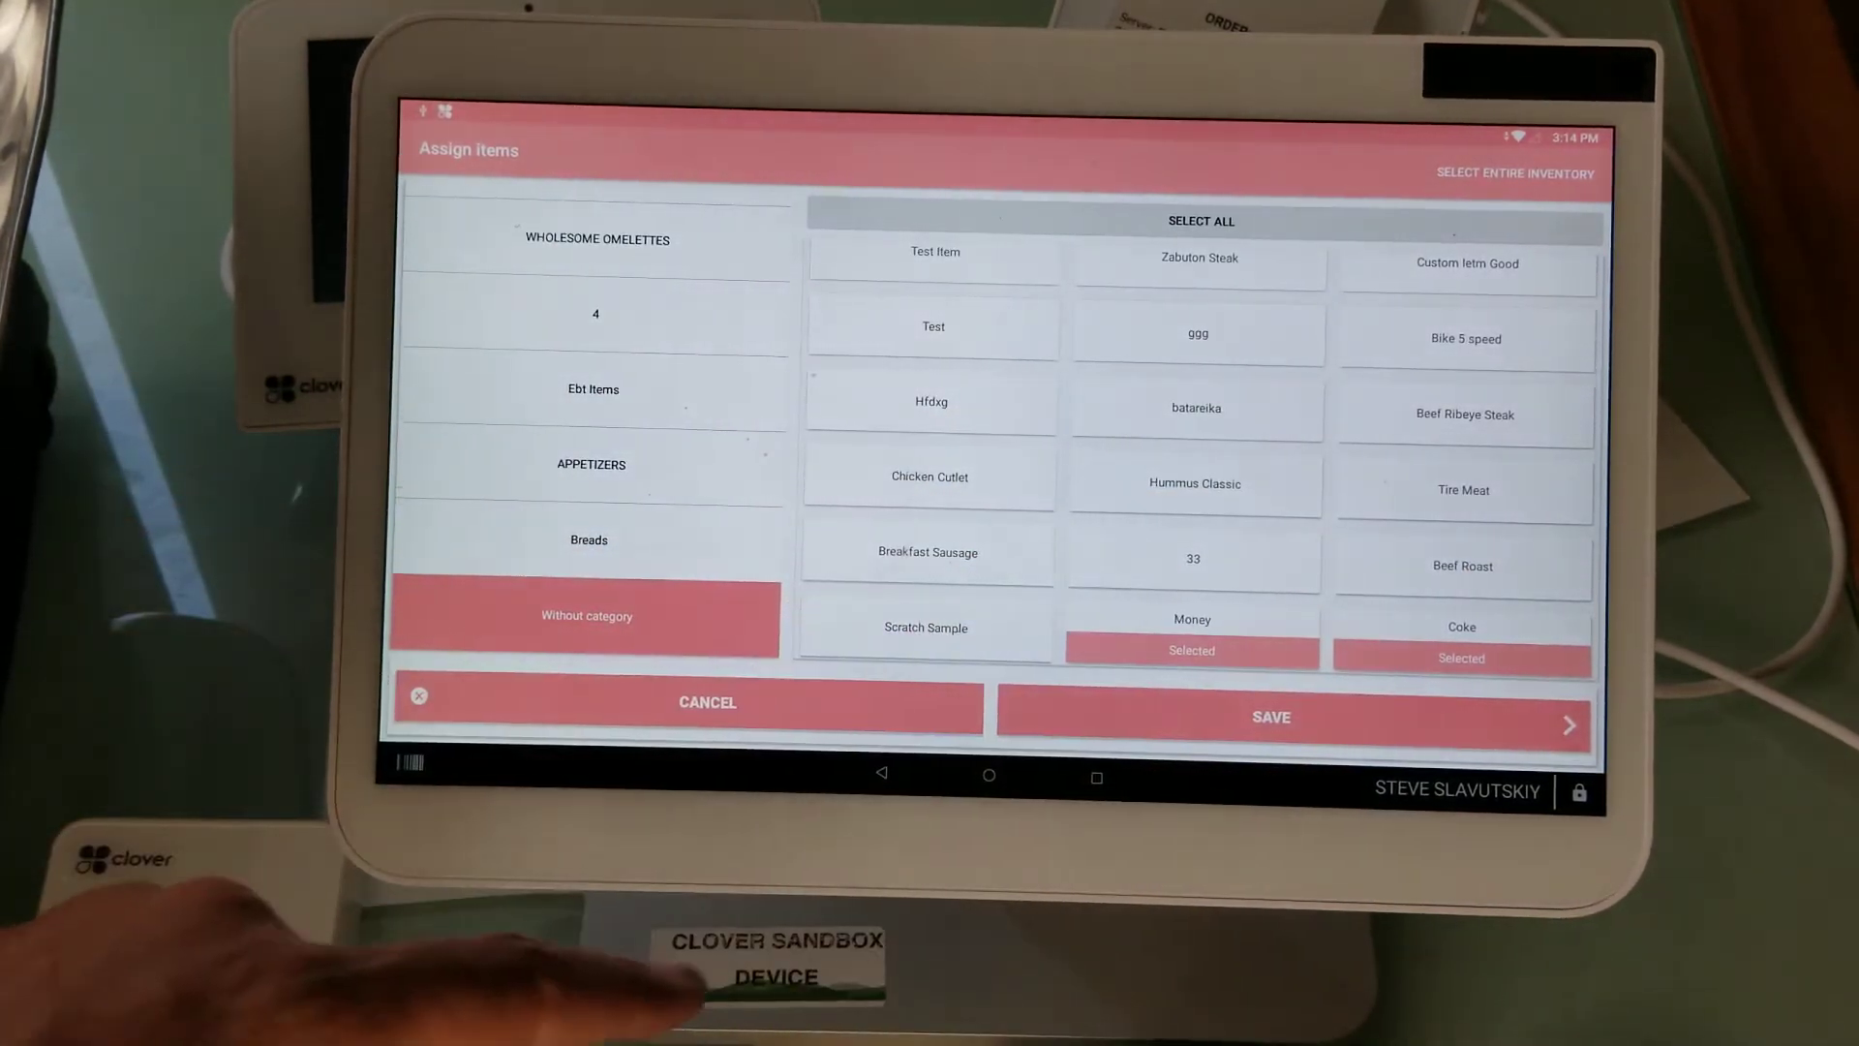
left_click(1120, 721)
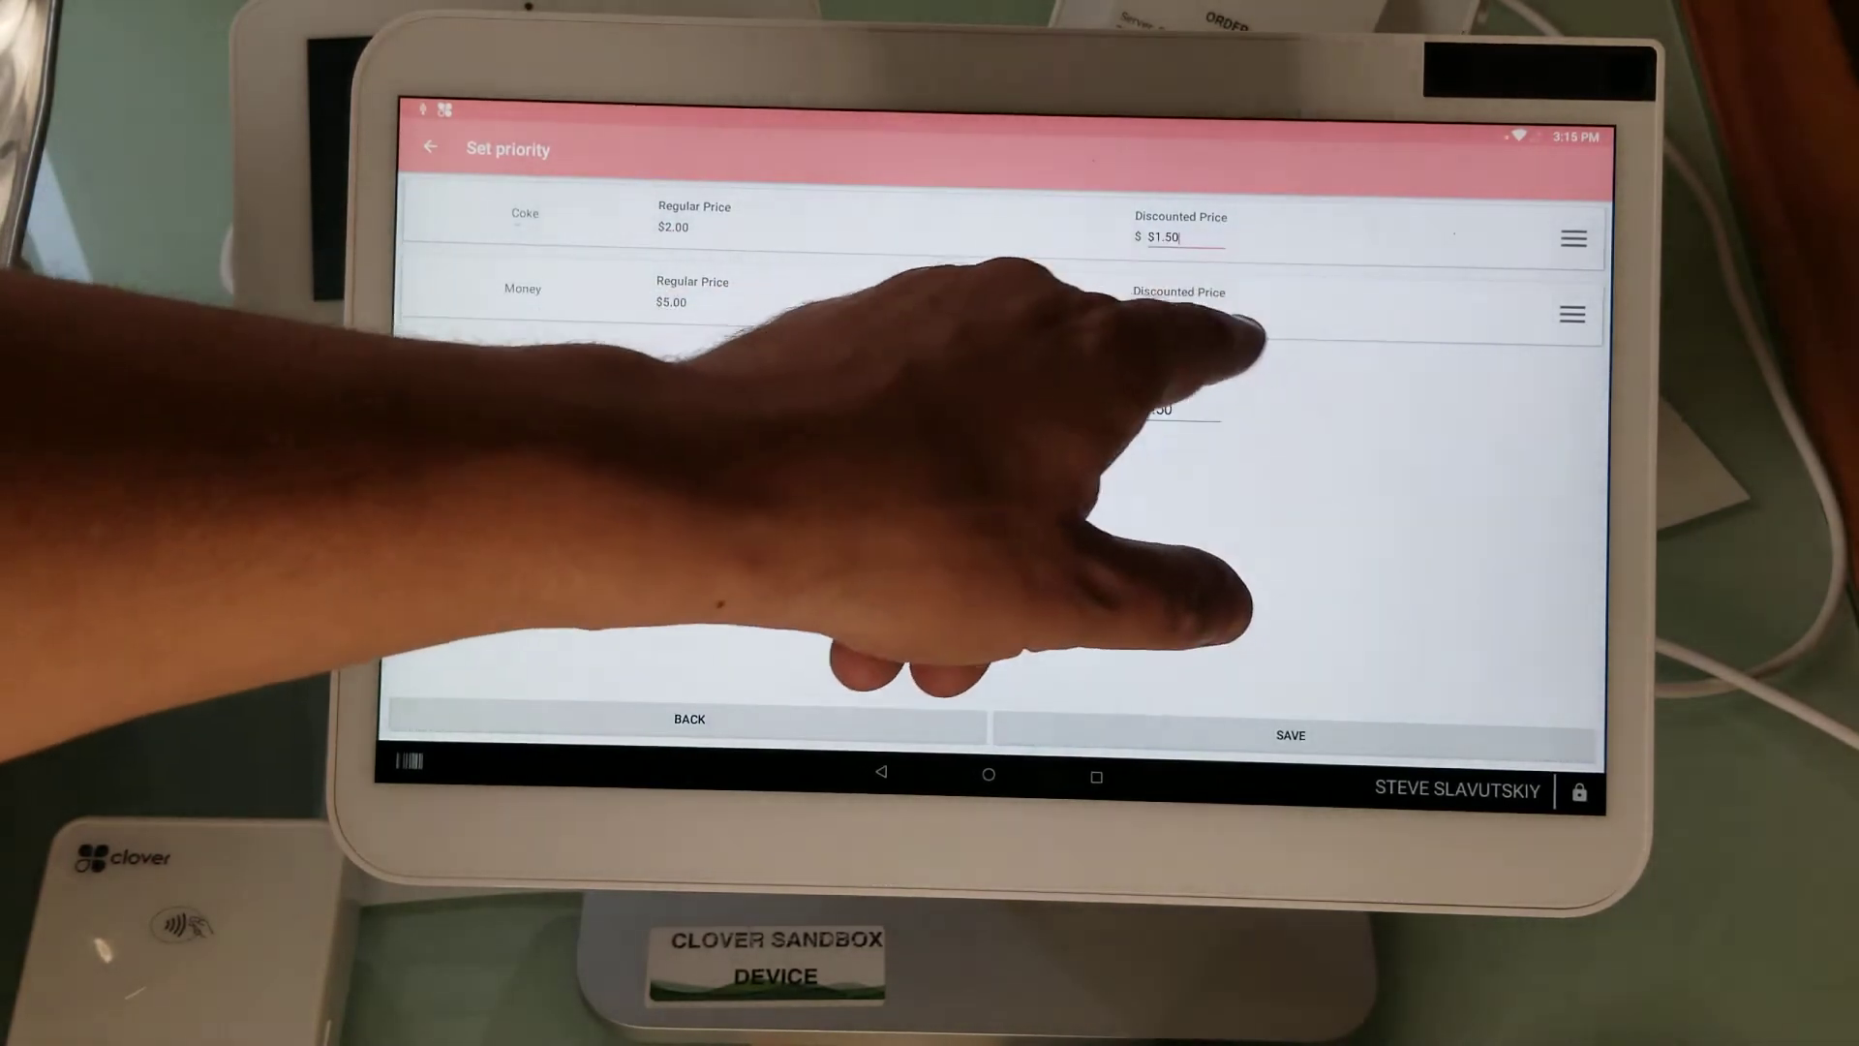
Enter $3.00 as Money's discounted combo price.
left_click(1170, 311)
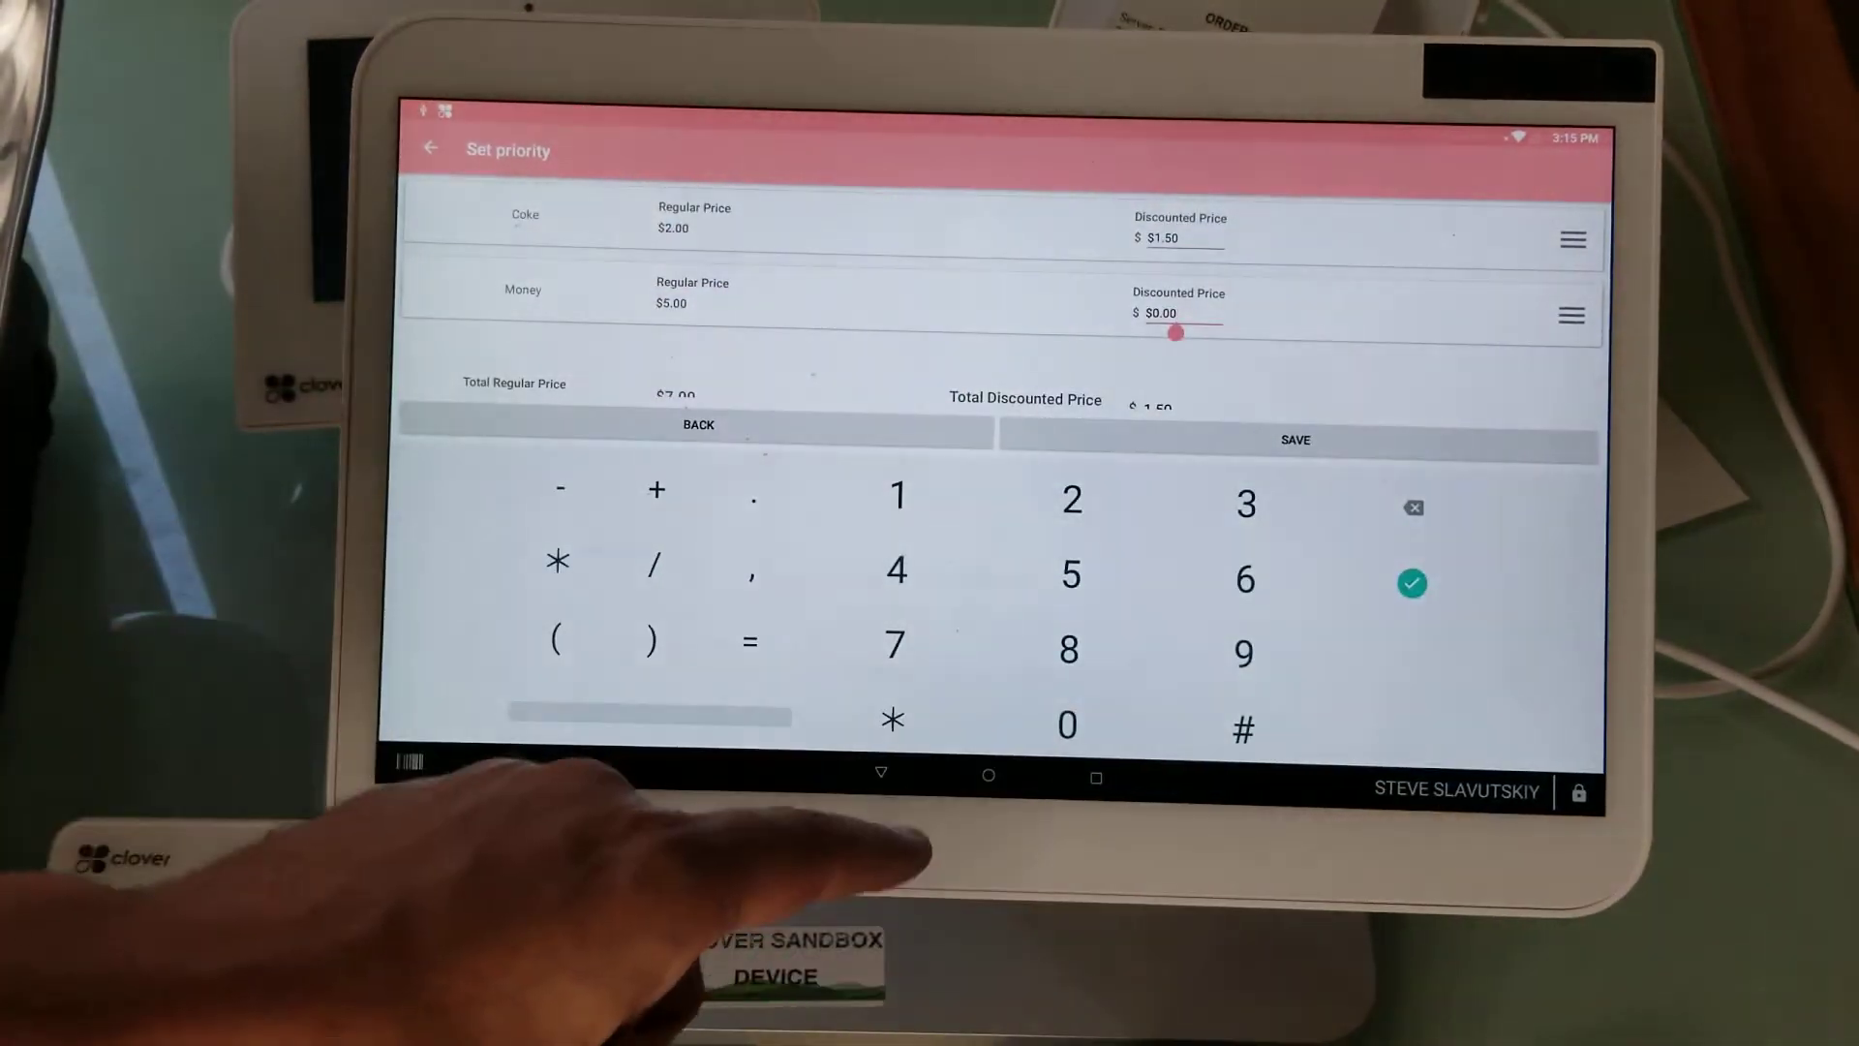
left_click(1247, 502)
type("3")
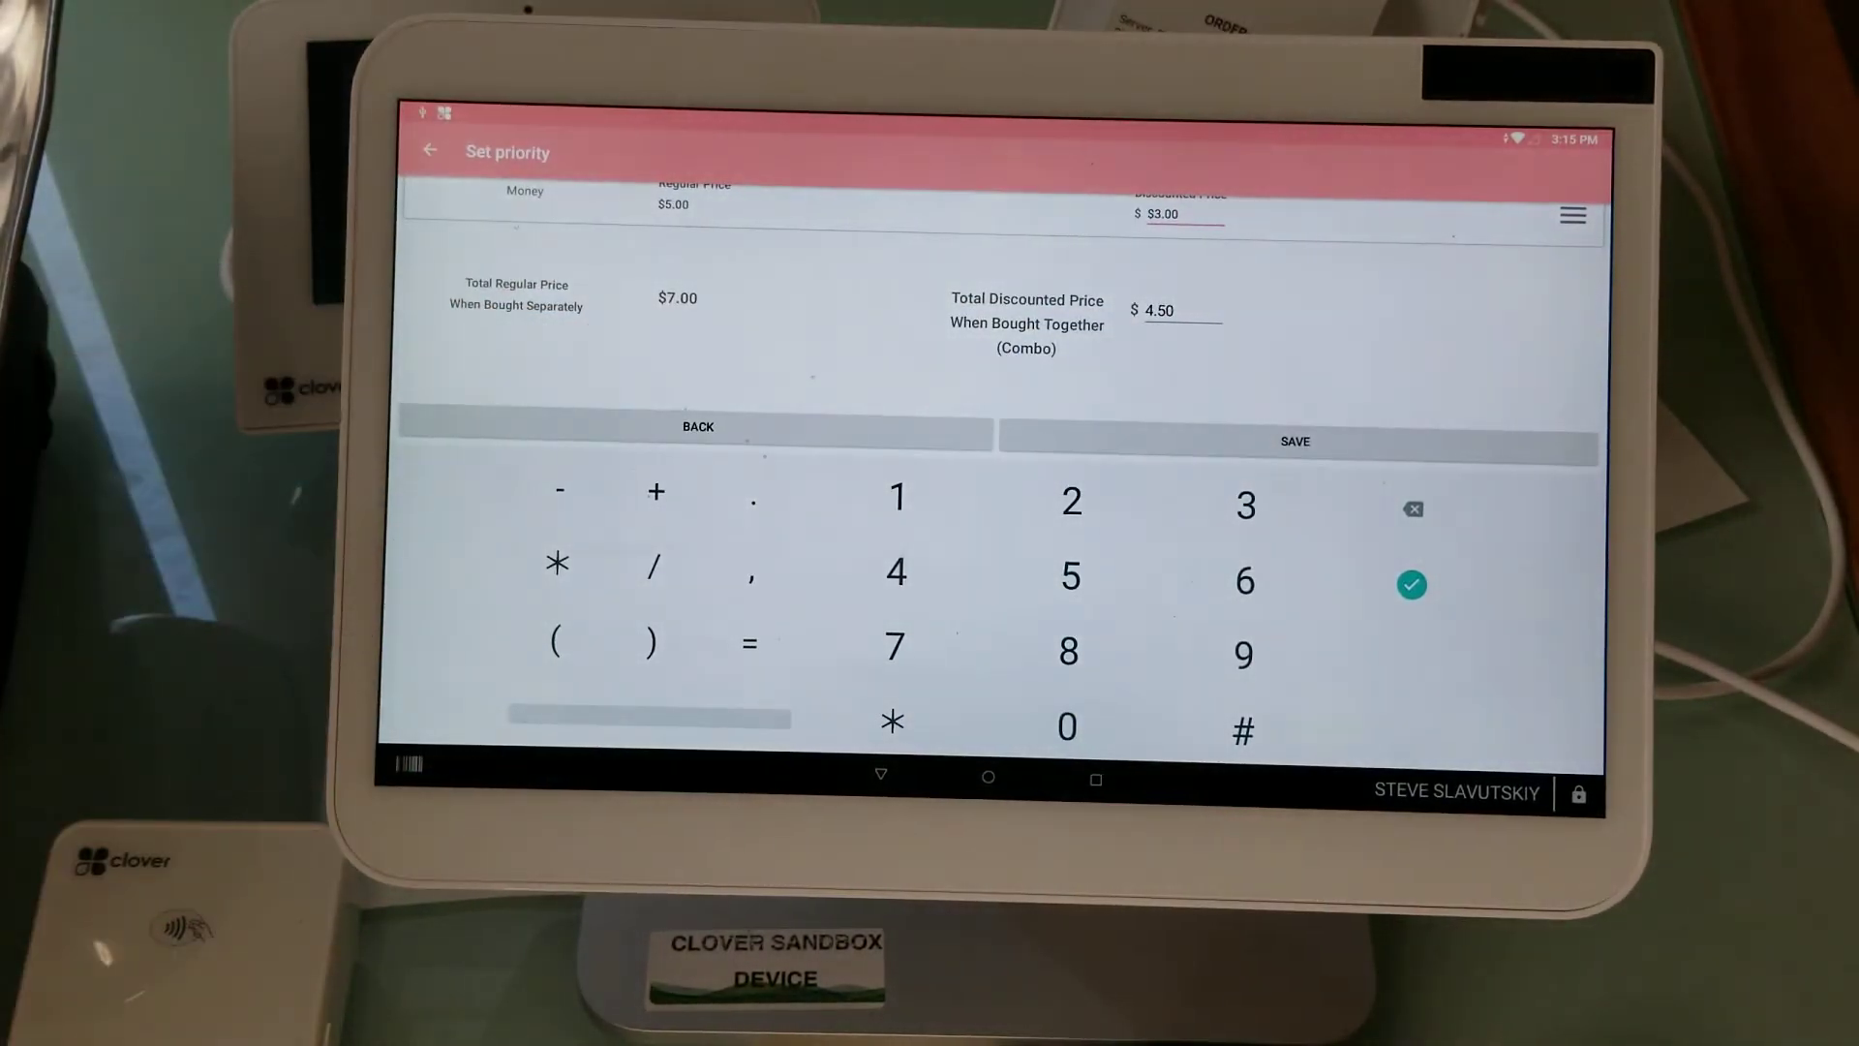
left_click(881, 773)
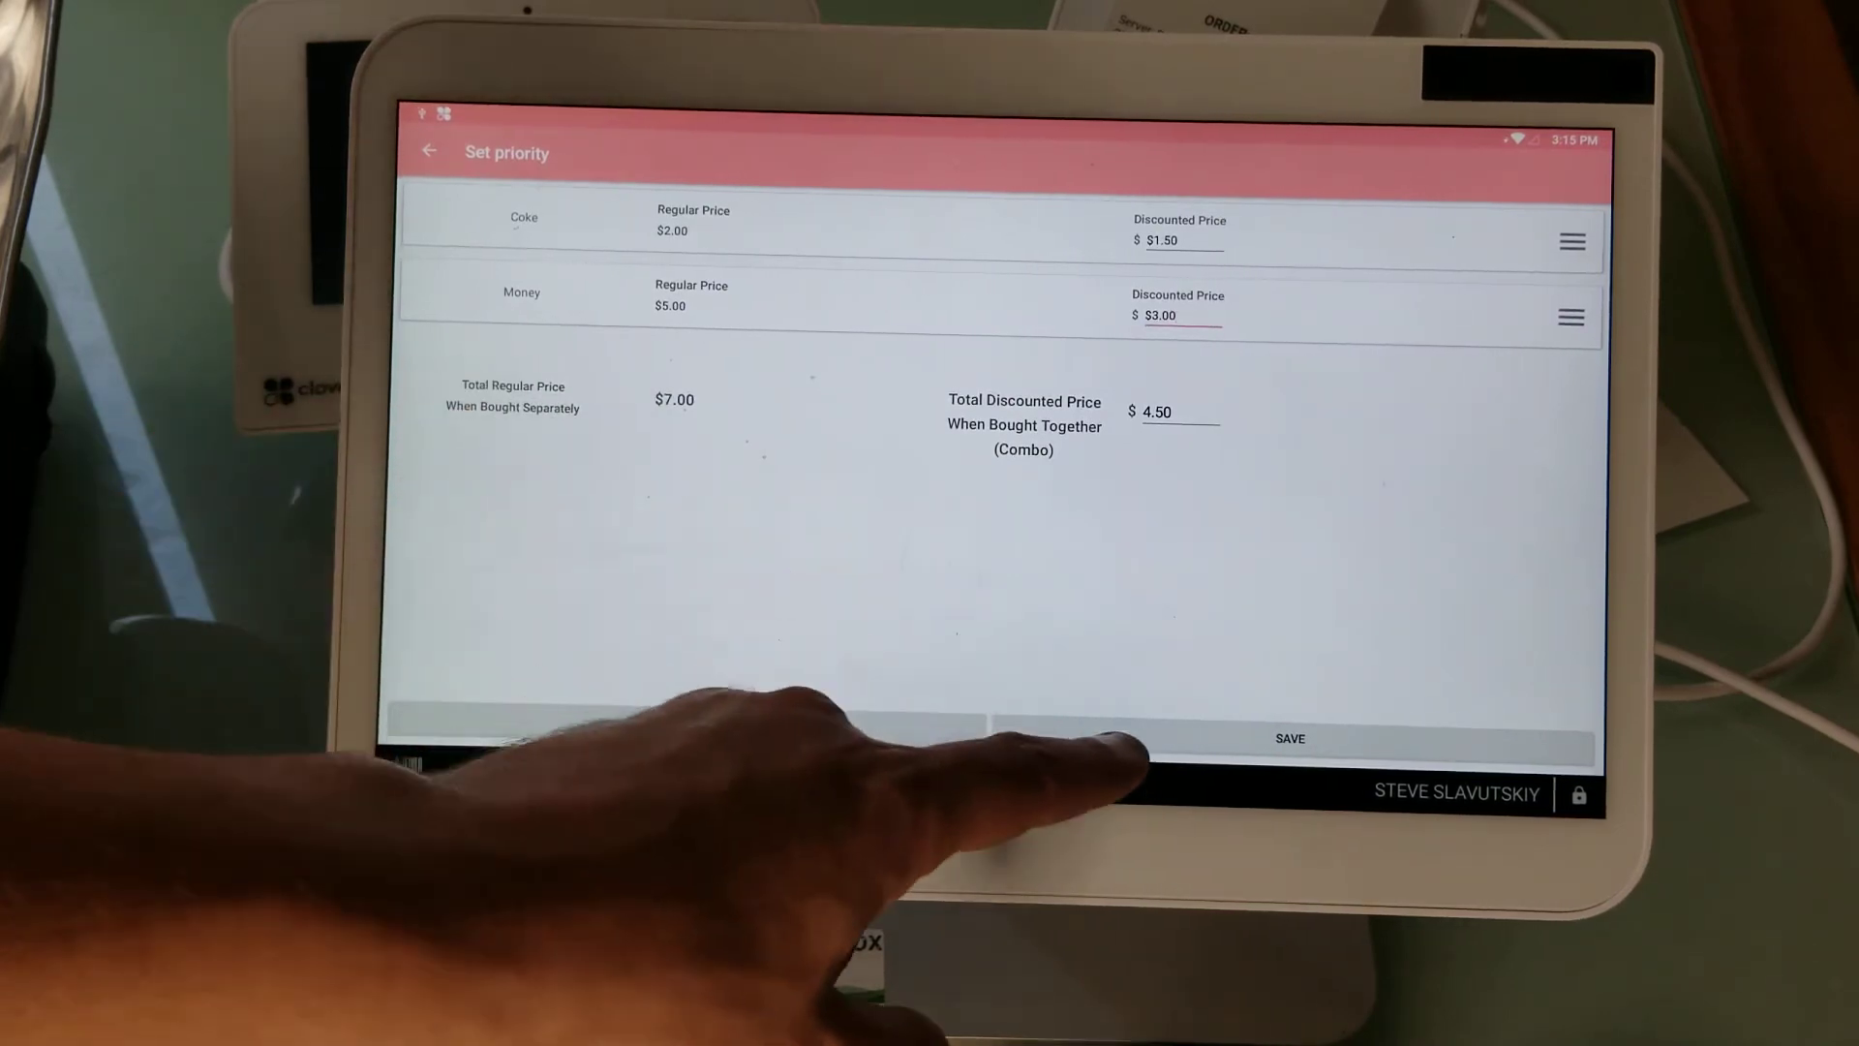
Save the combo pricing and open Clover Register from the home screen.
left_click(1046, 738)
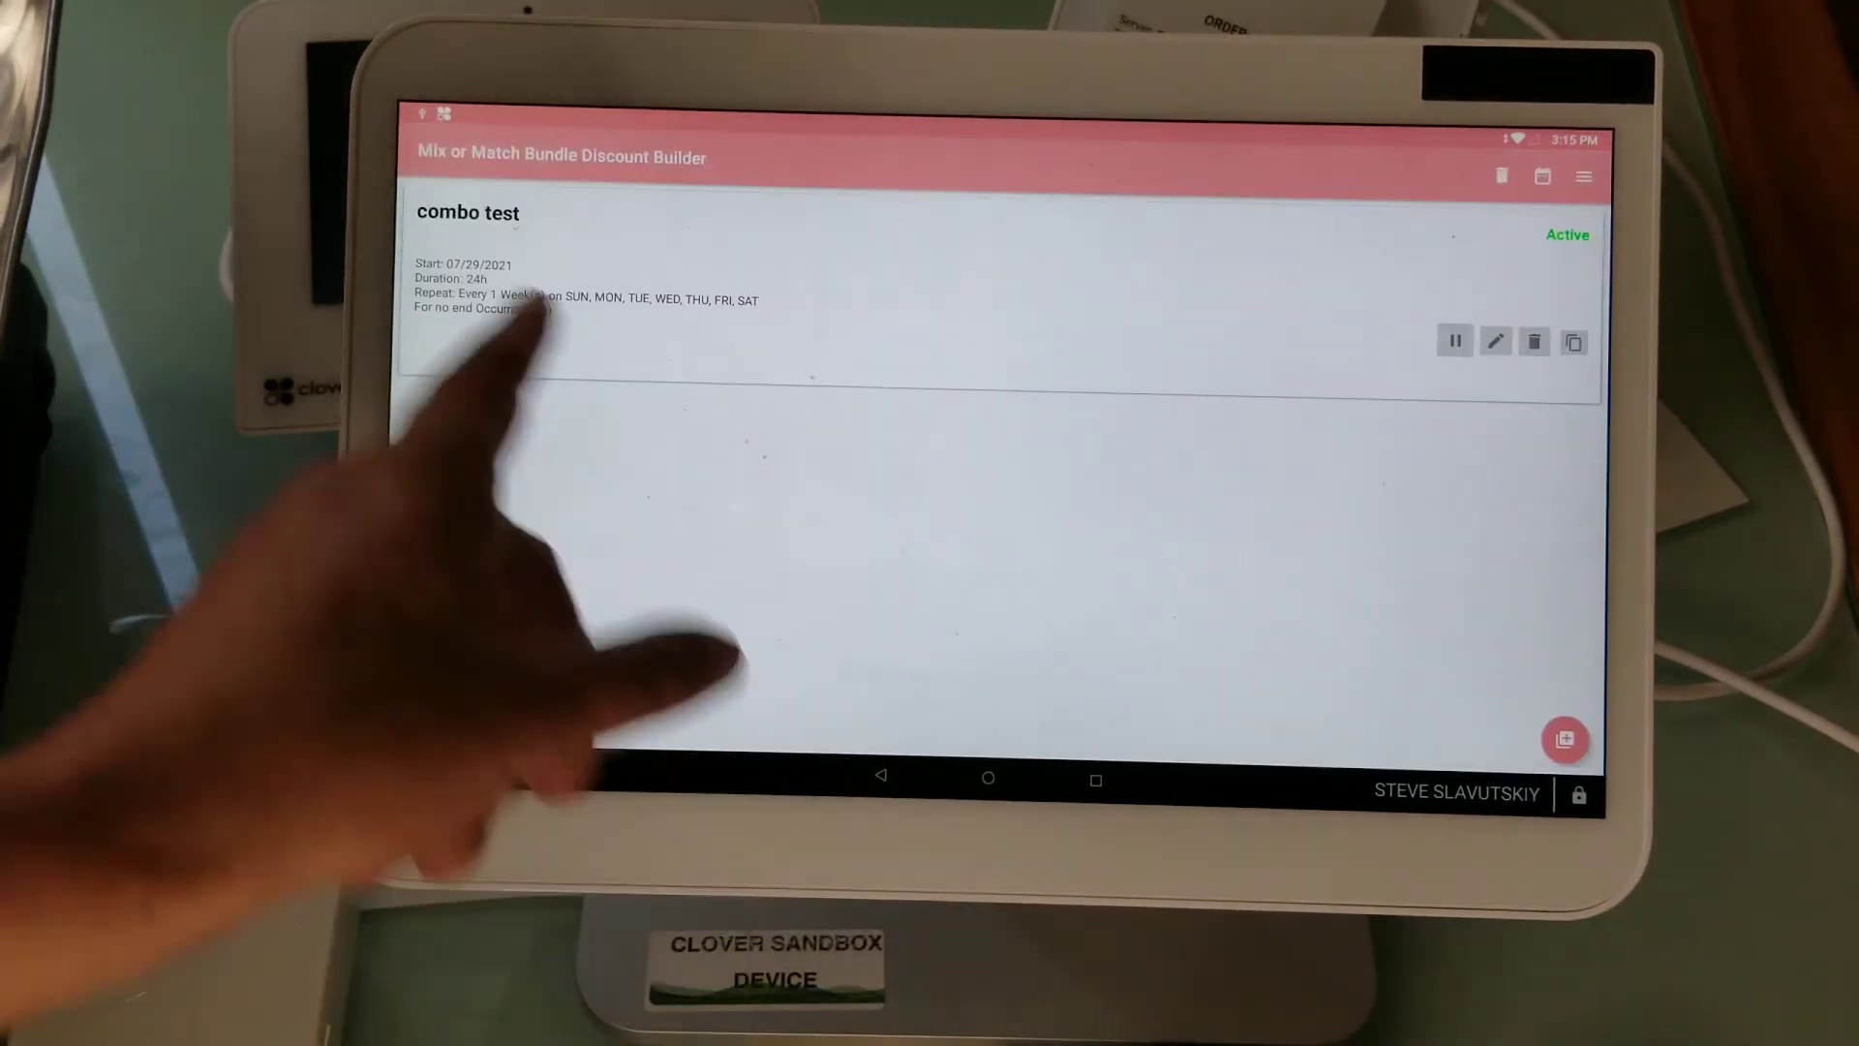
left_click(988, 778)
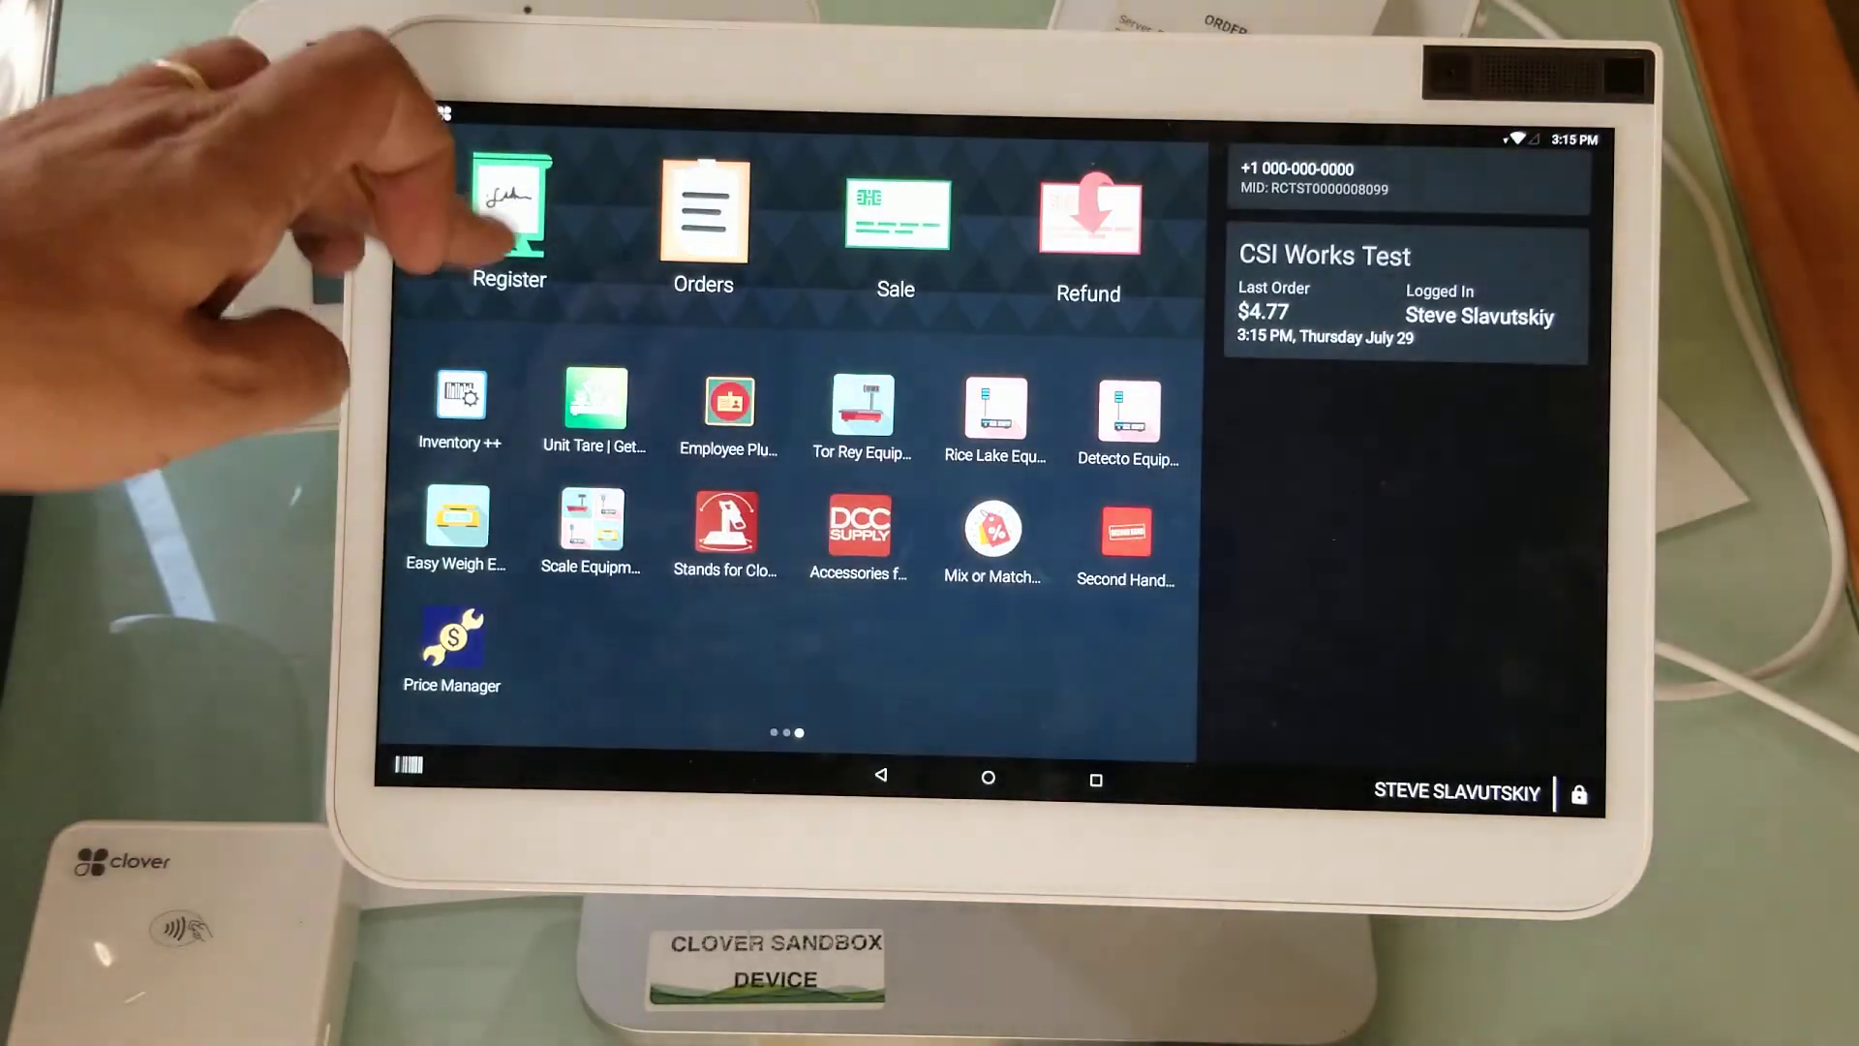
left_click(506, 196)
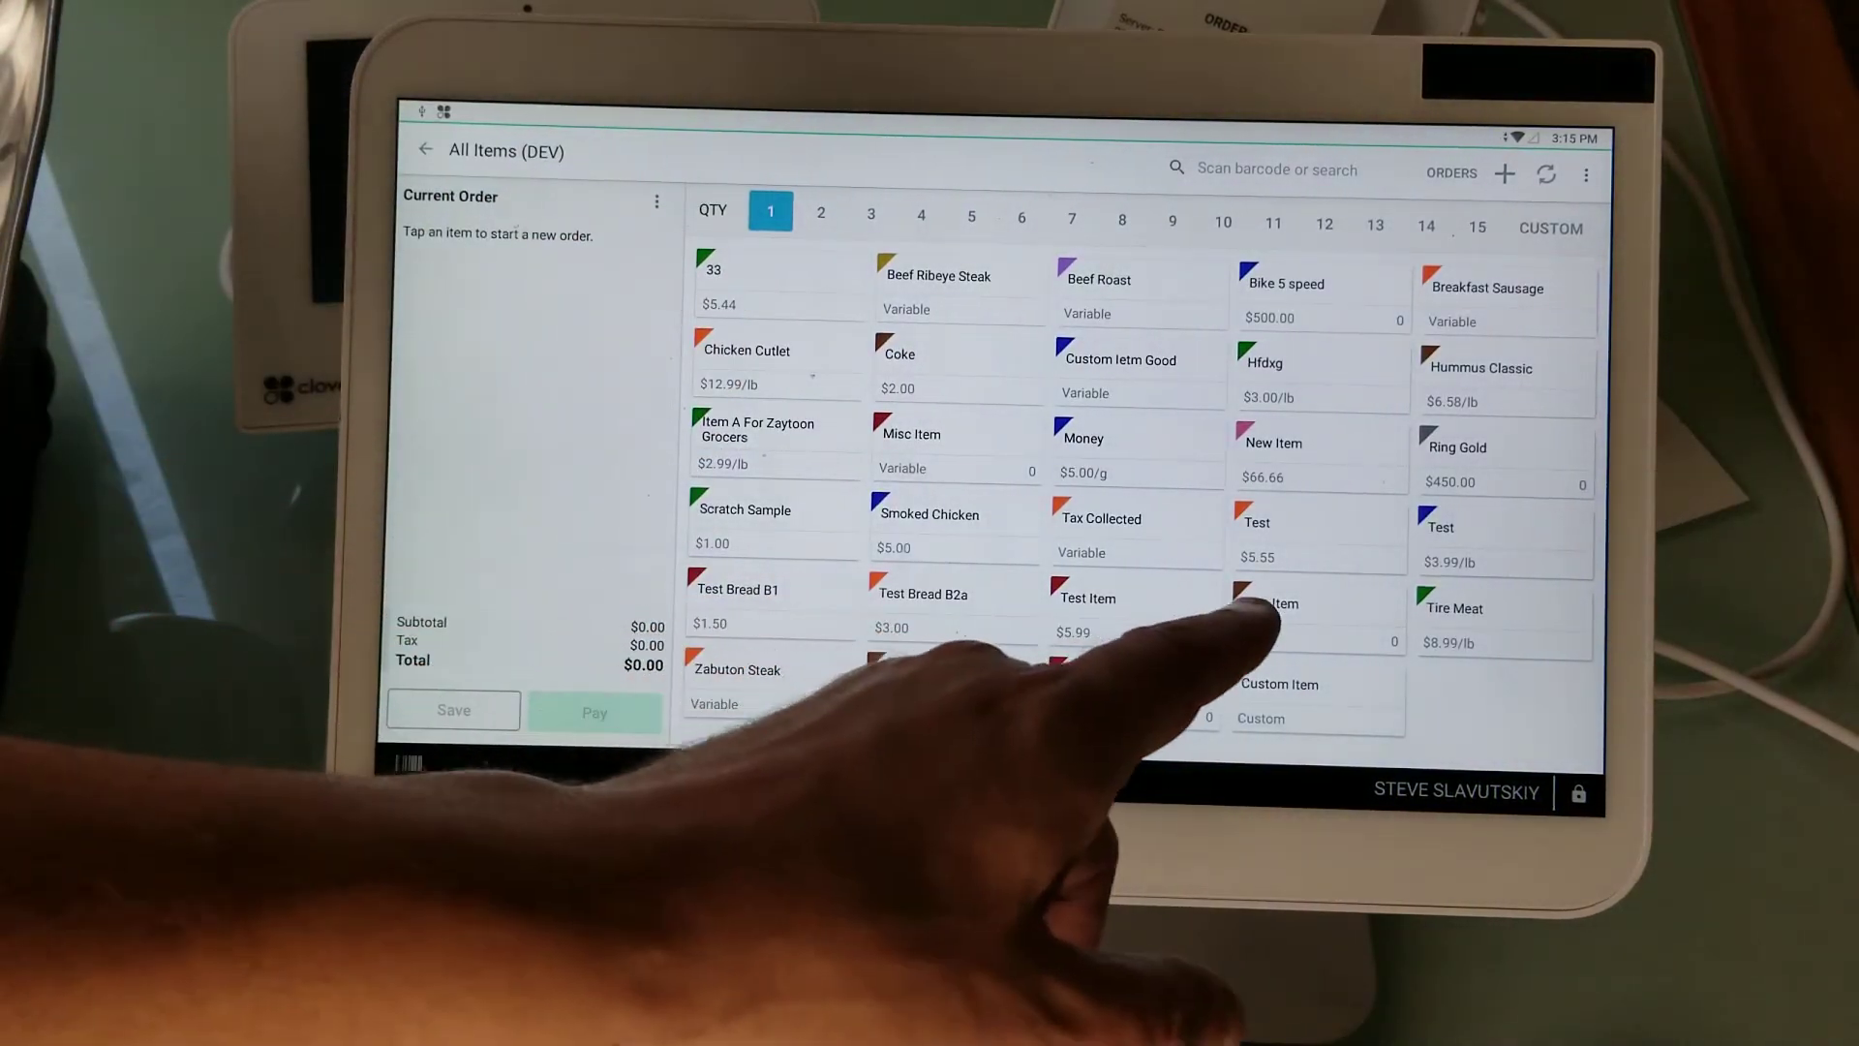
Ring up a test 1 g Money item, skip the container prompt, and open its order line.
left_click(1085, 444)
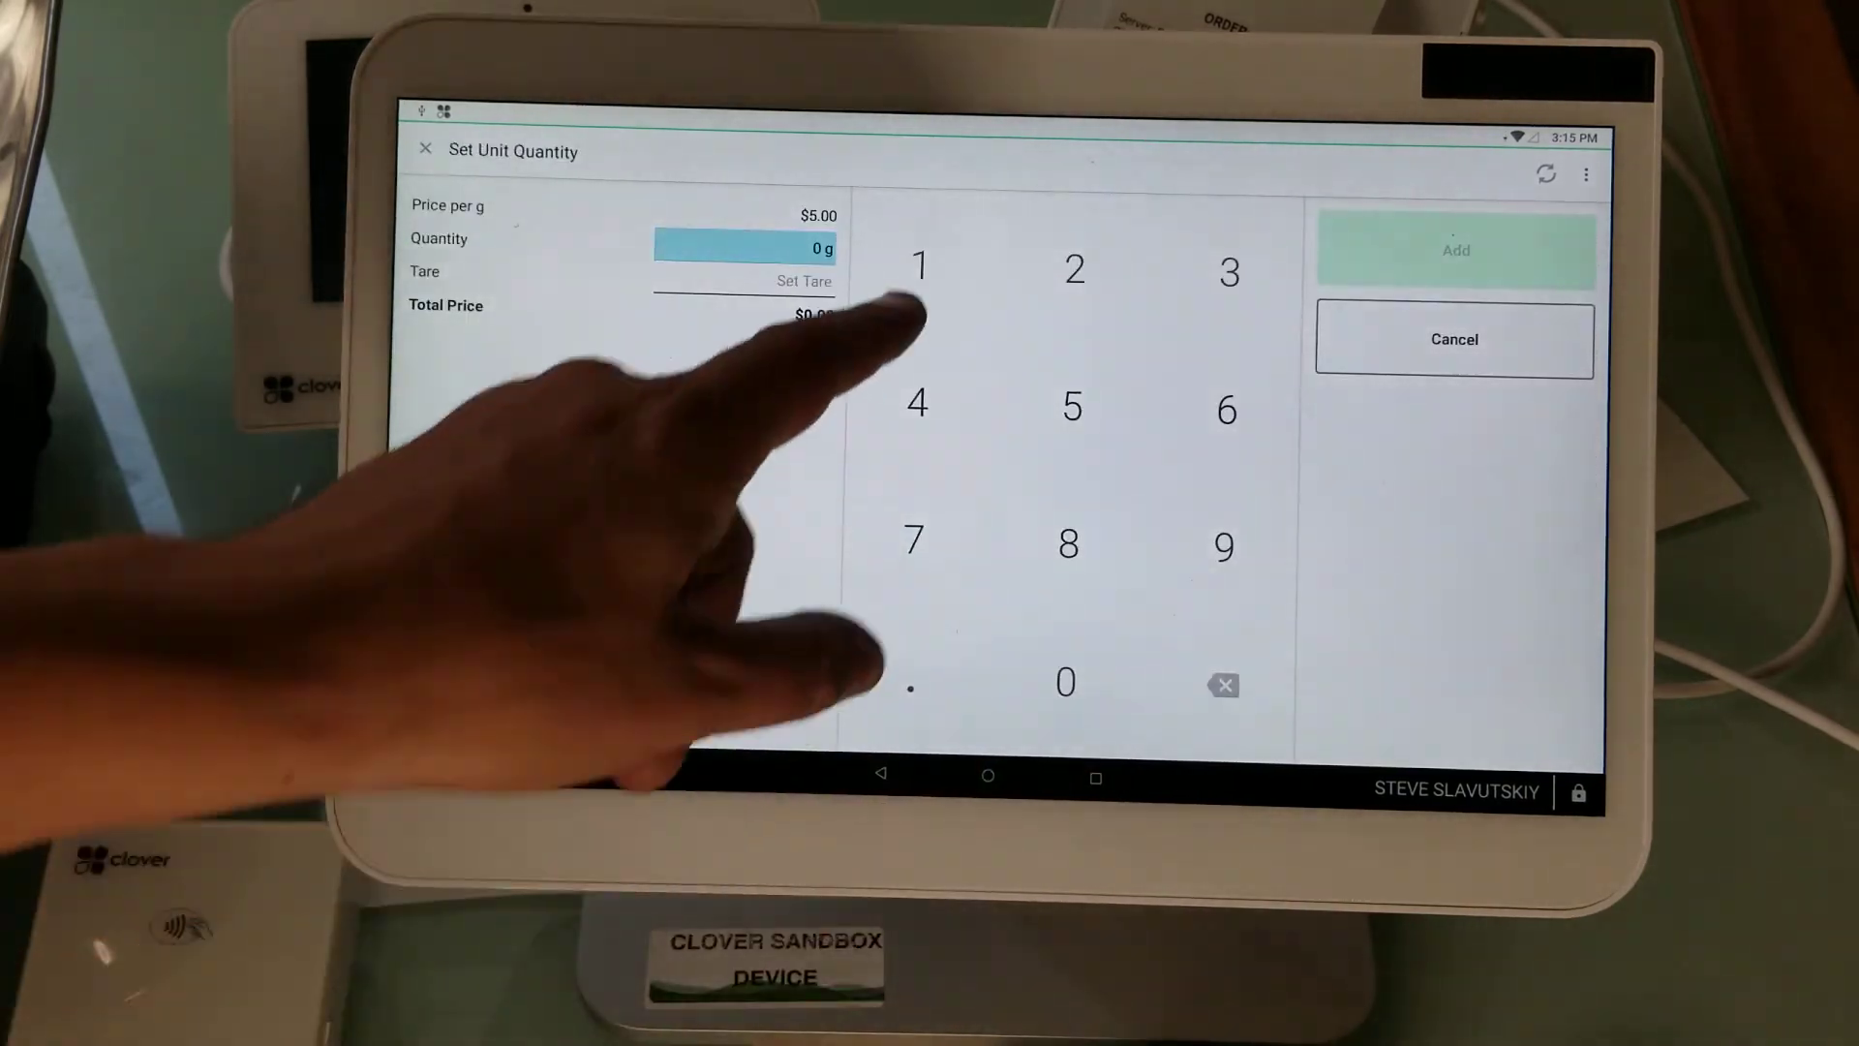
left_click(920, 267)
left_click(1456, 250)
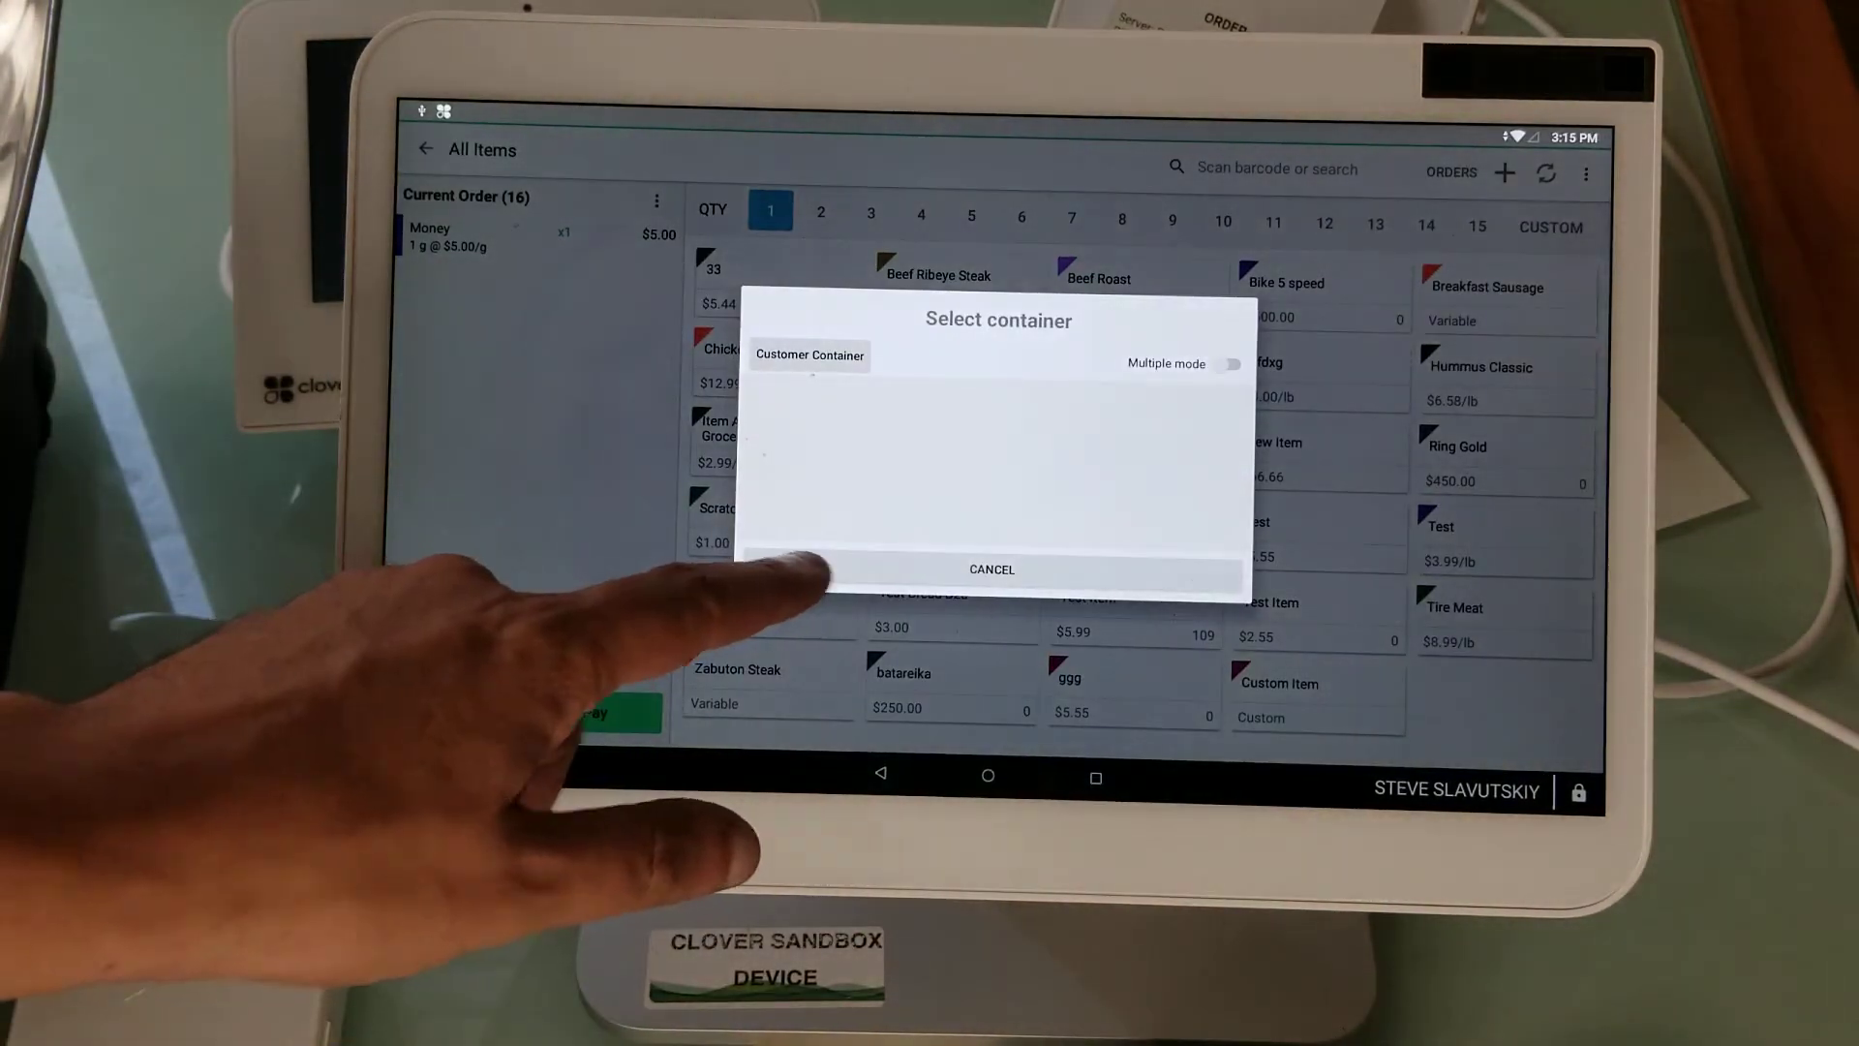
left_click(958, 560)
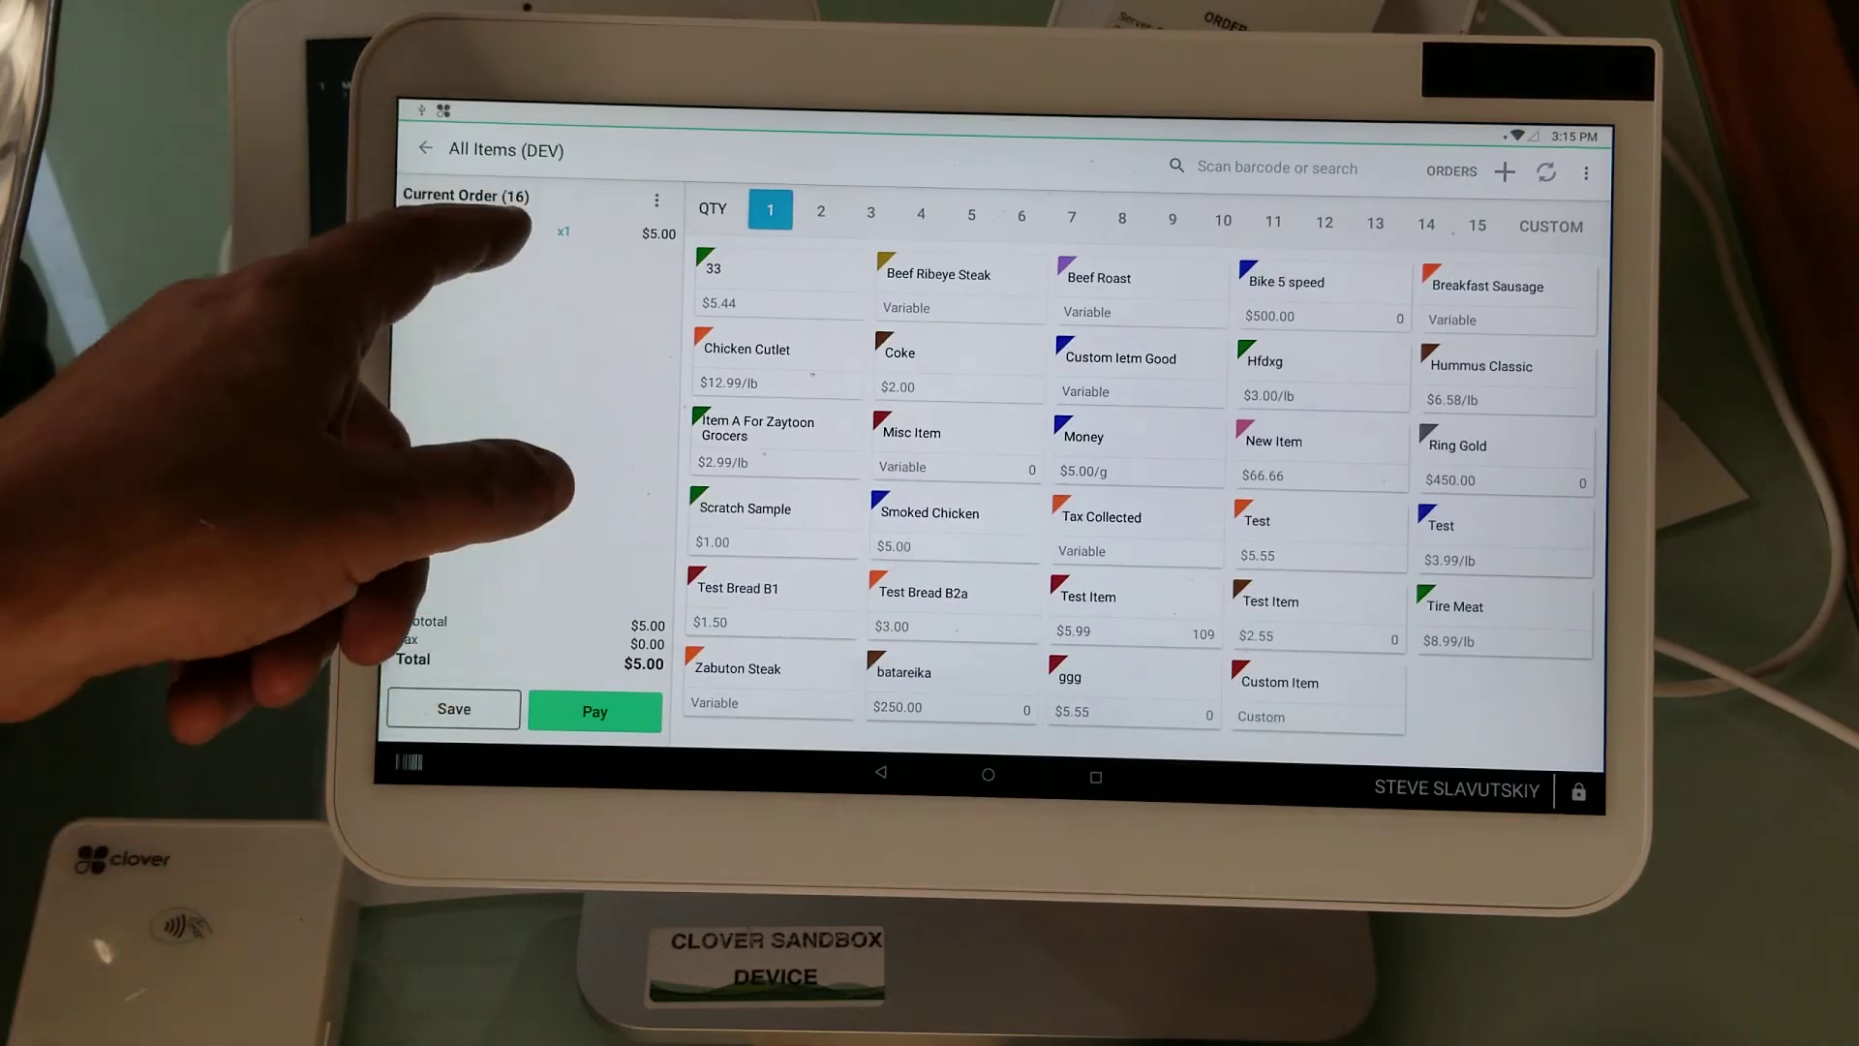
left_click(494, 235)
Delete the test Money line, then ring up Coke and 1 g of Money for $4.50.
left_click(813, 721)
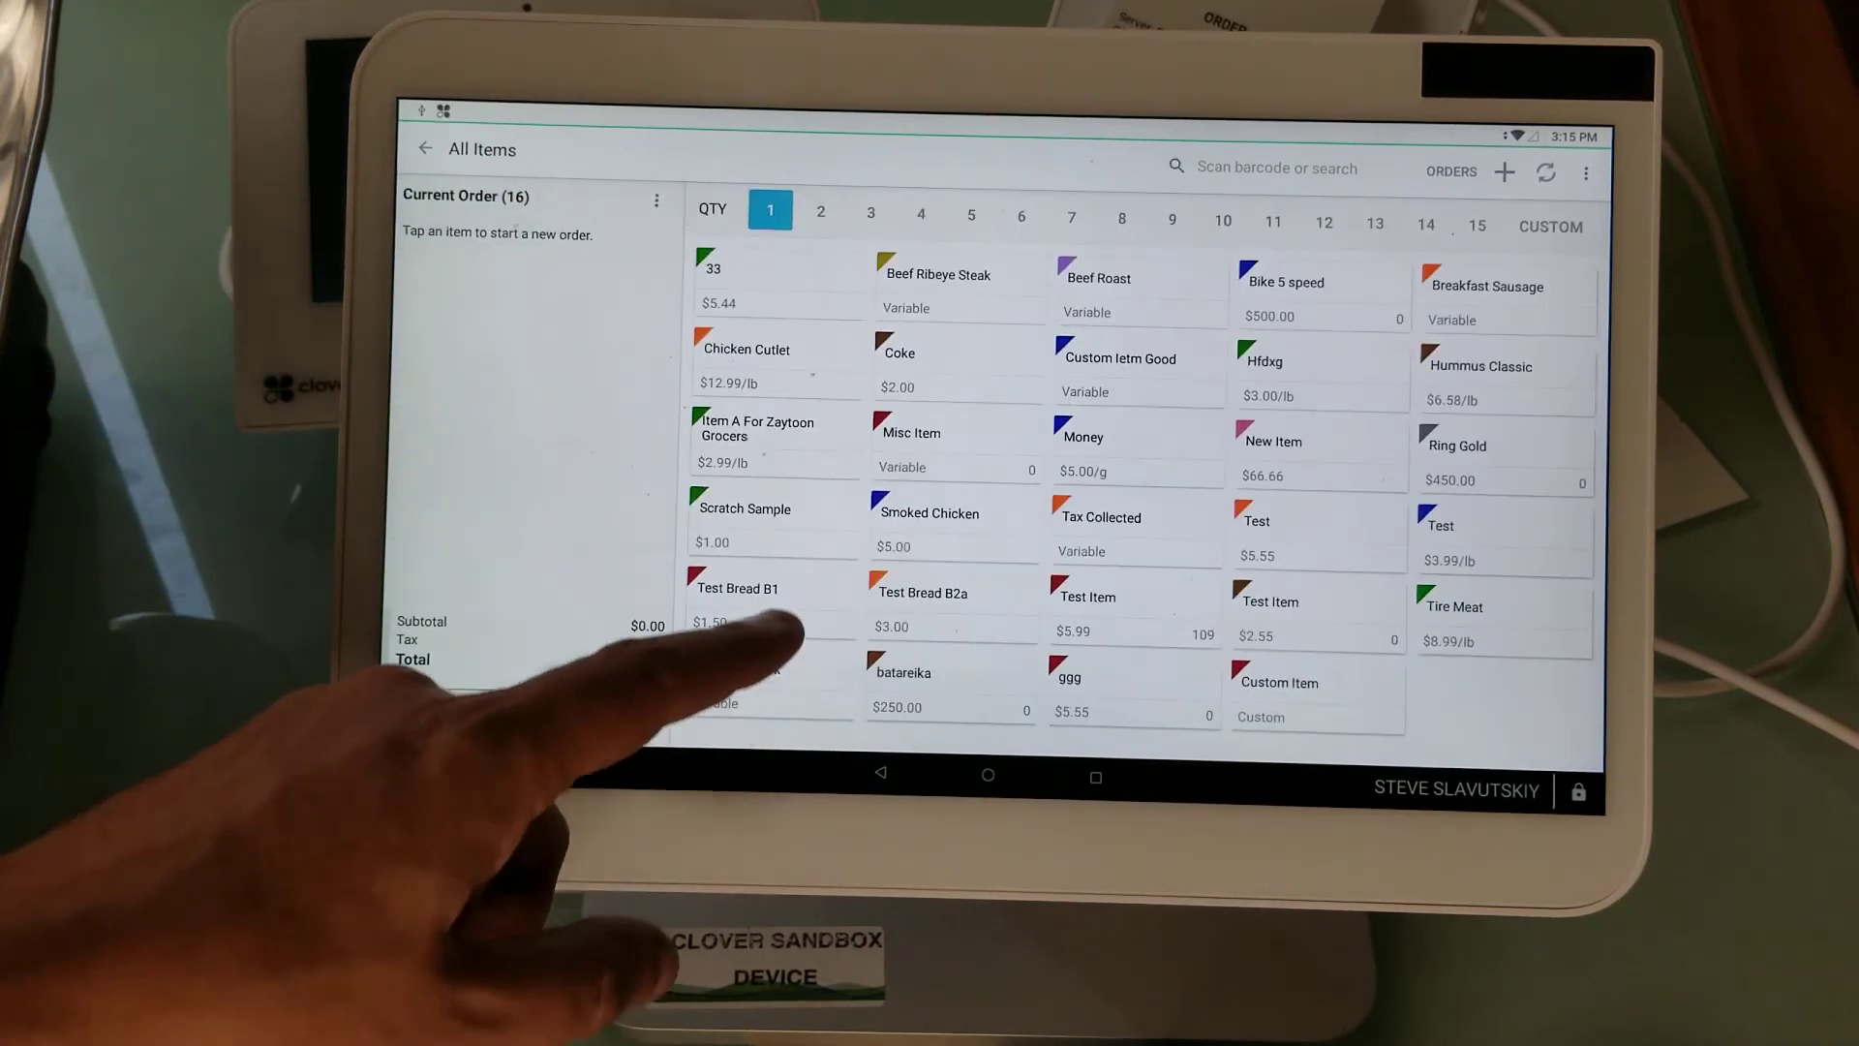
left_click(944, 364)
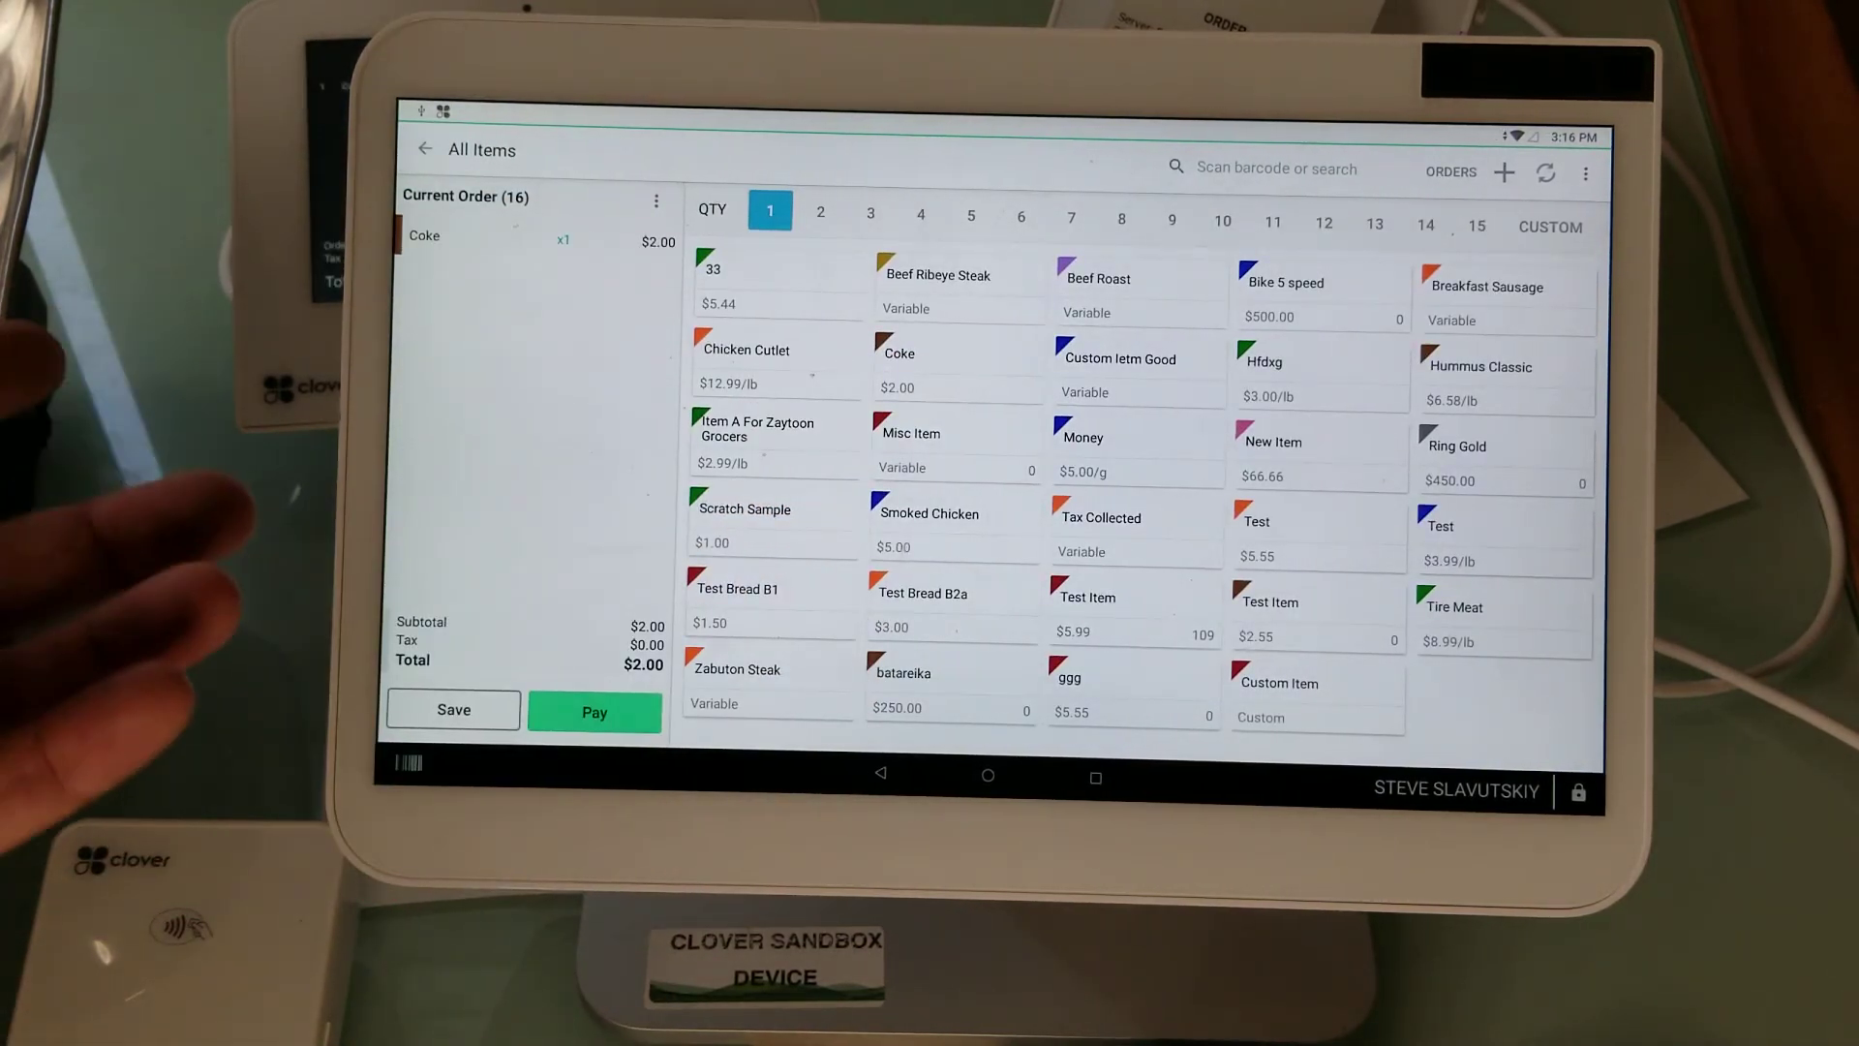
left_click(1083, 437)
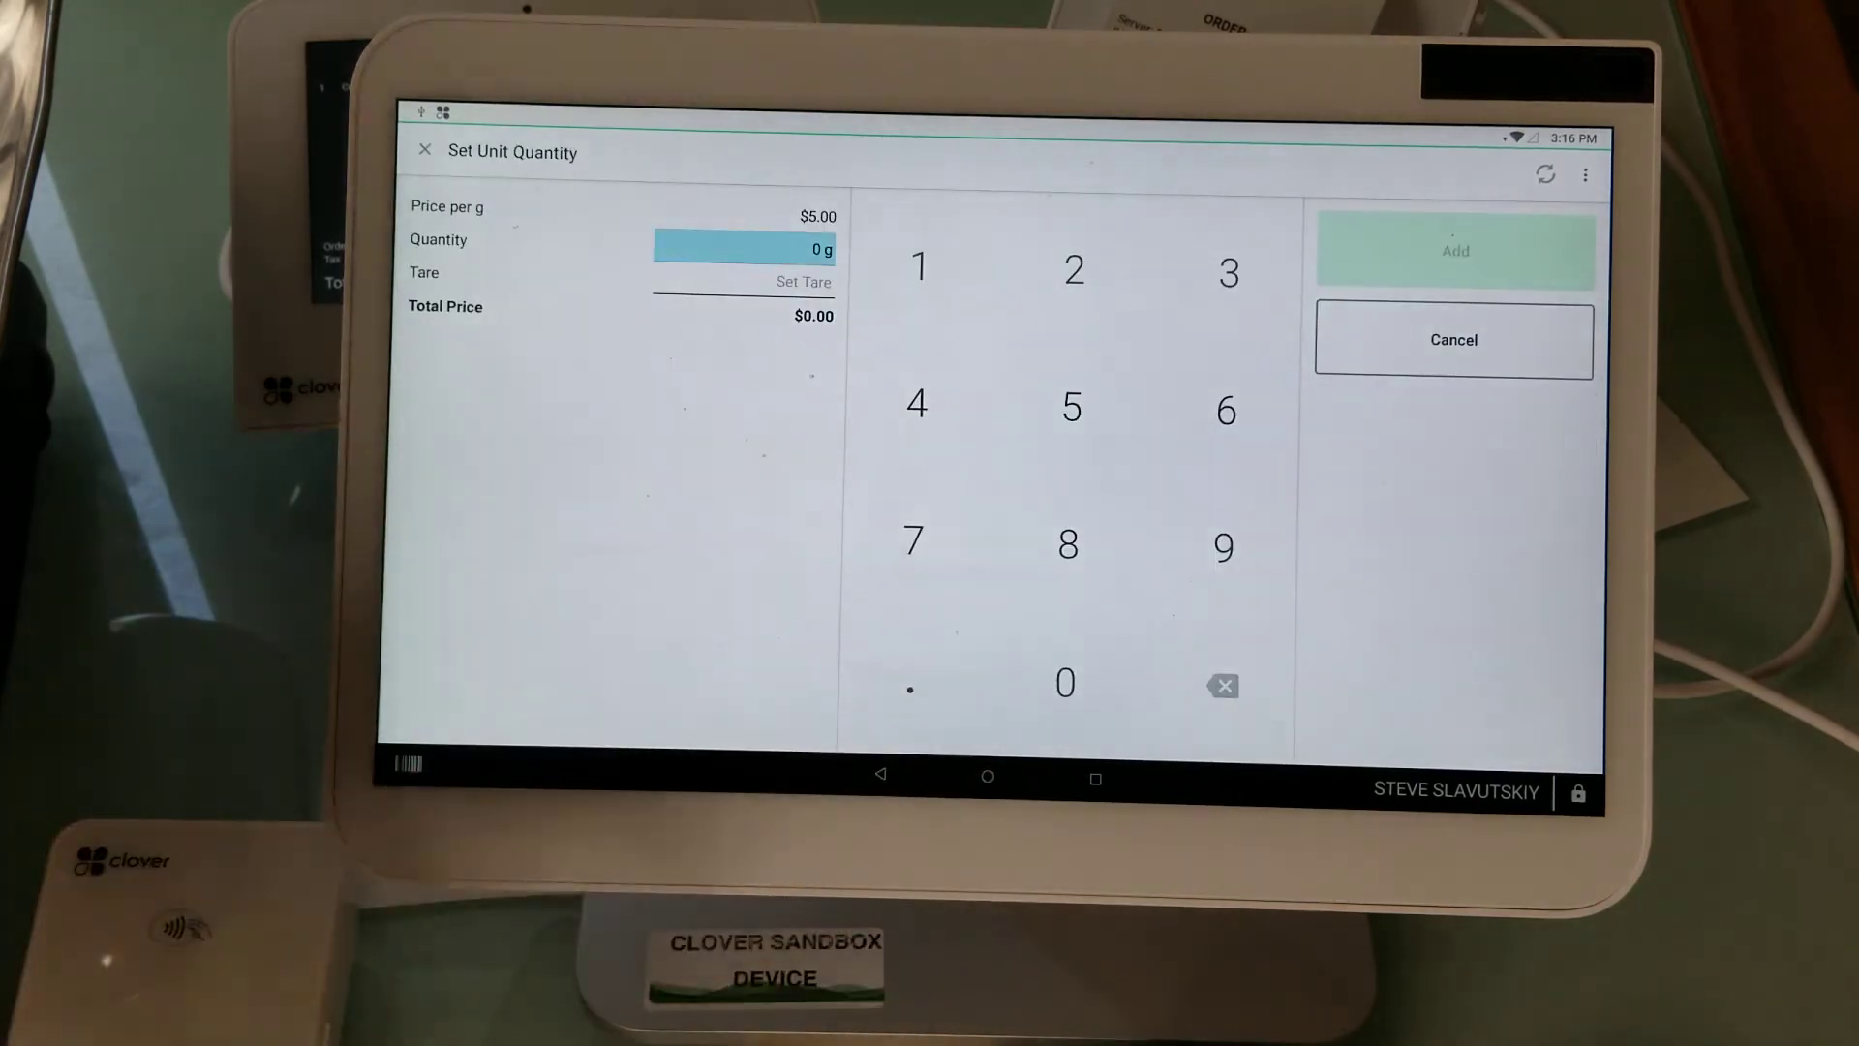
left_click(918, 271)
left_click(1457, 251)
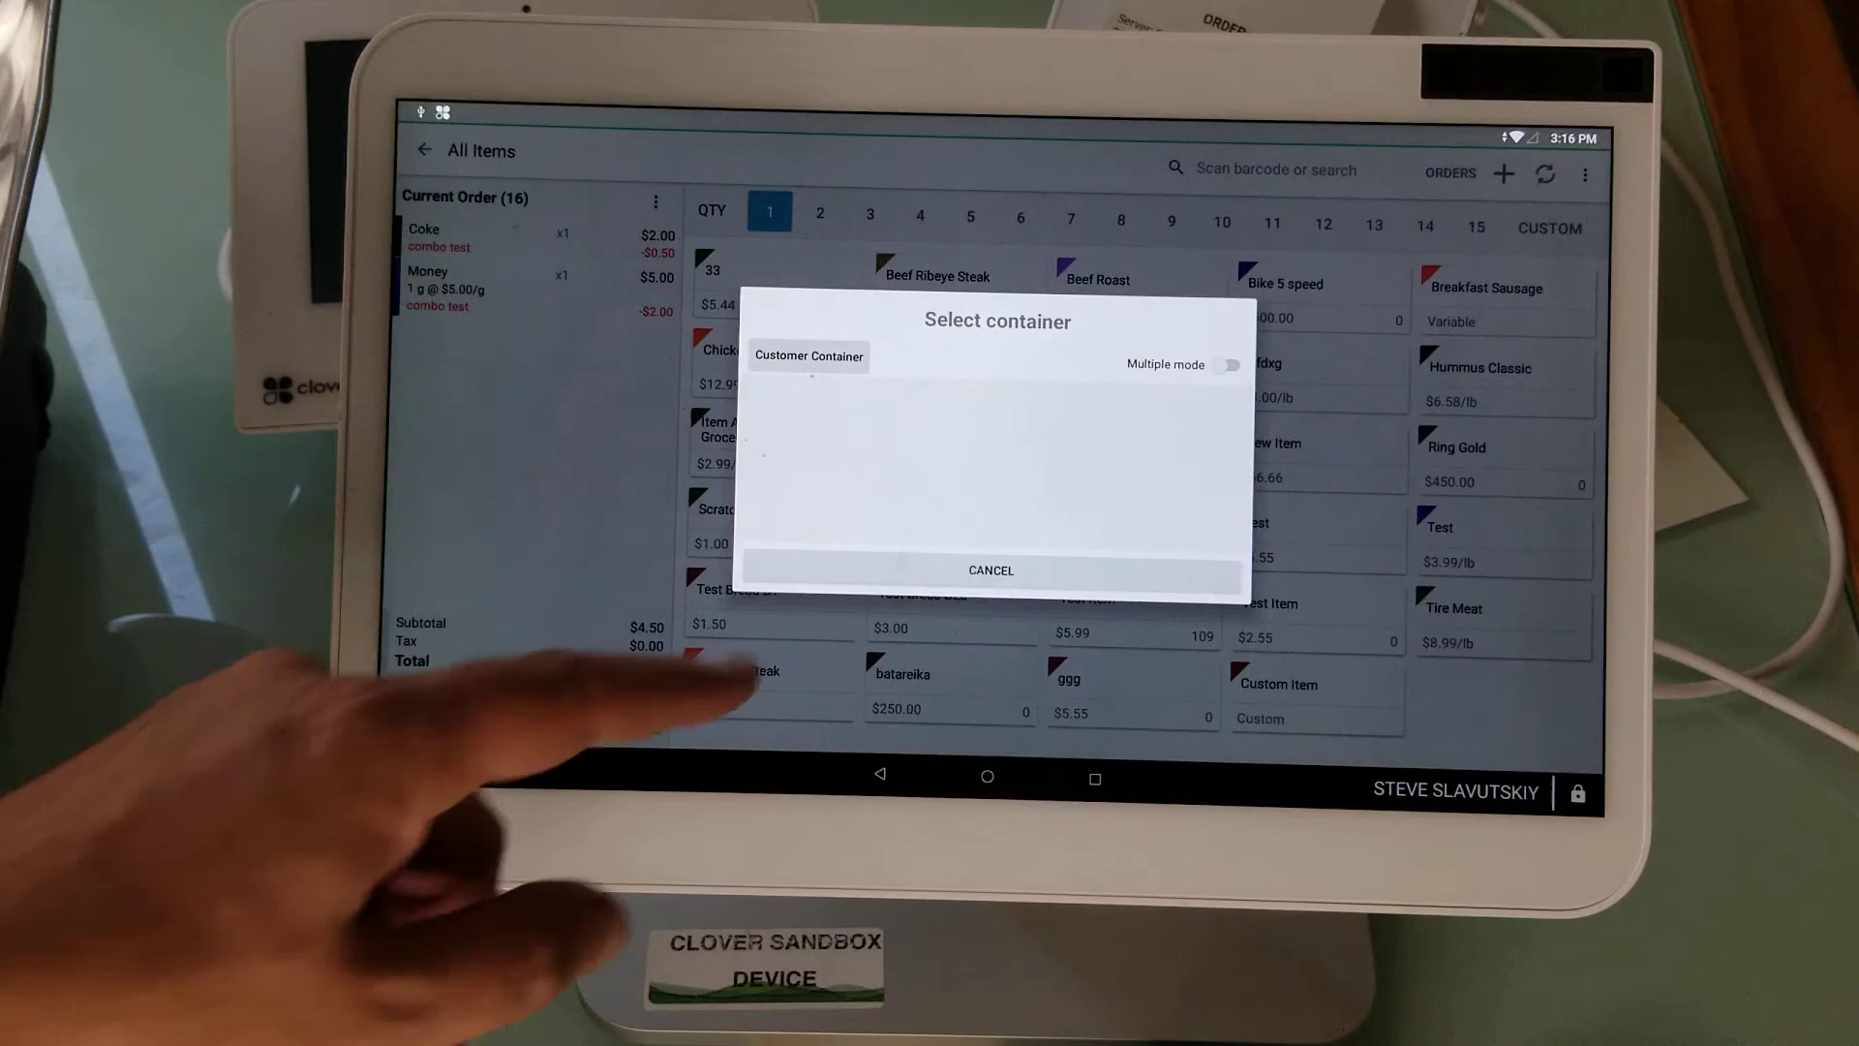
left_click(850, 570)
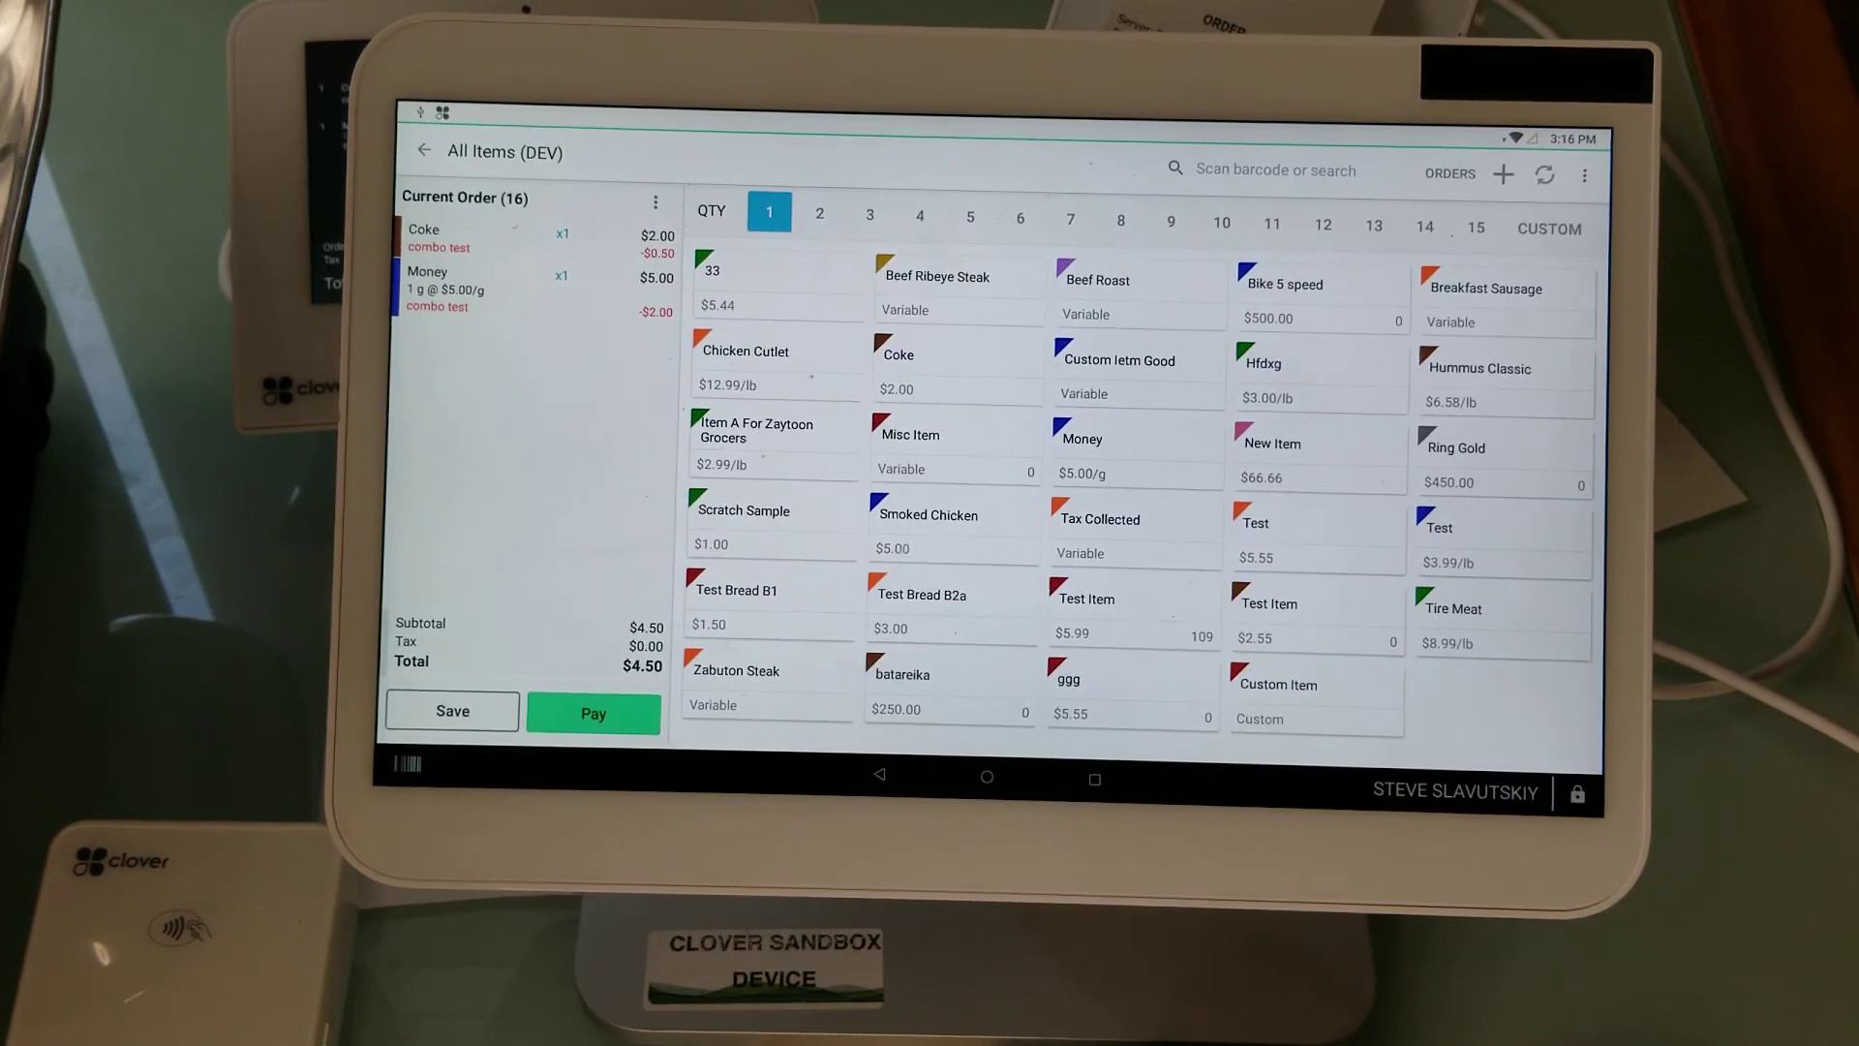
Go home and reopen Mix or Match to its discount list.
left_click(987, 777)
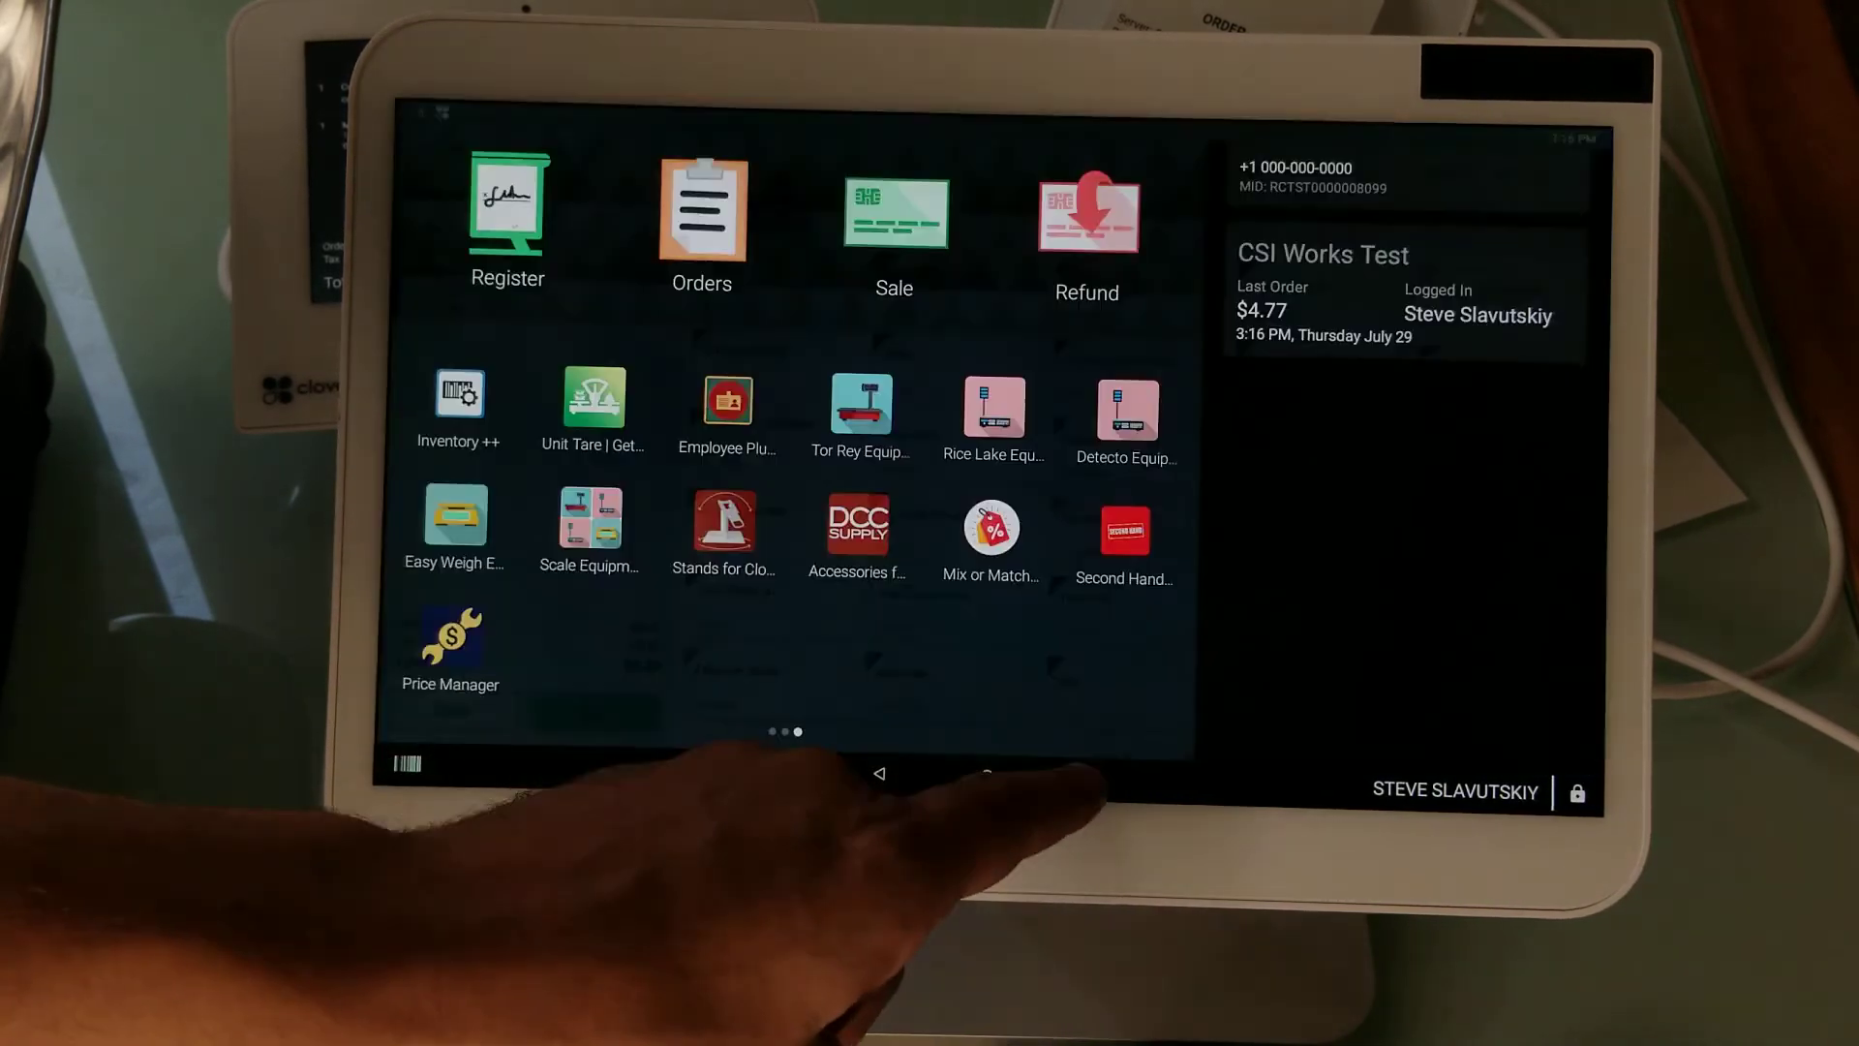
left_click(992, 529)
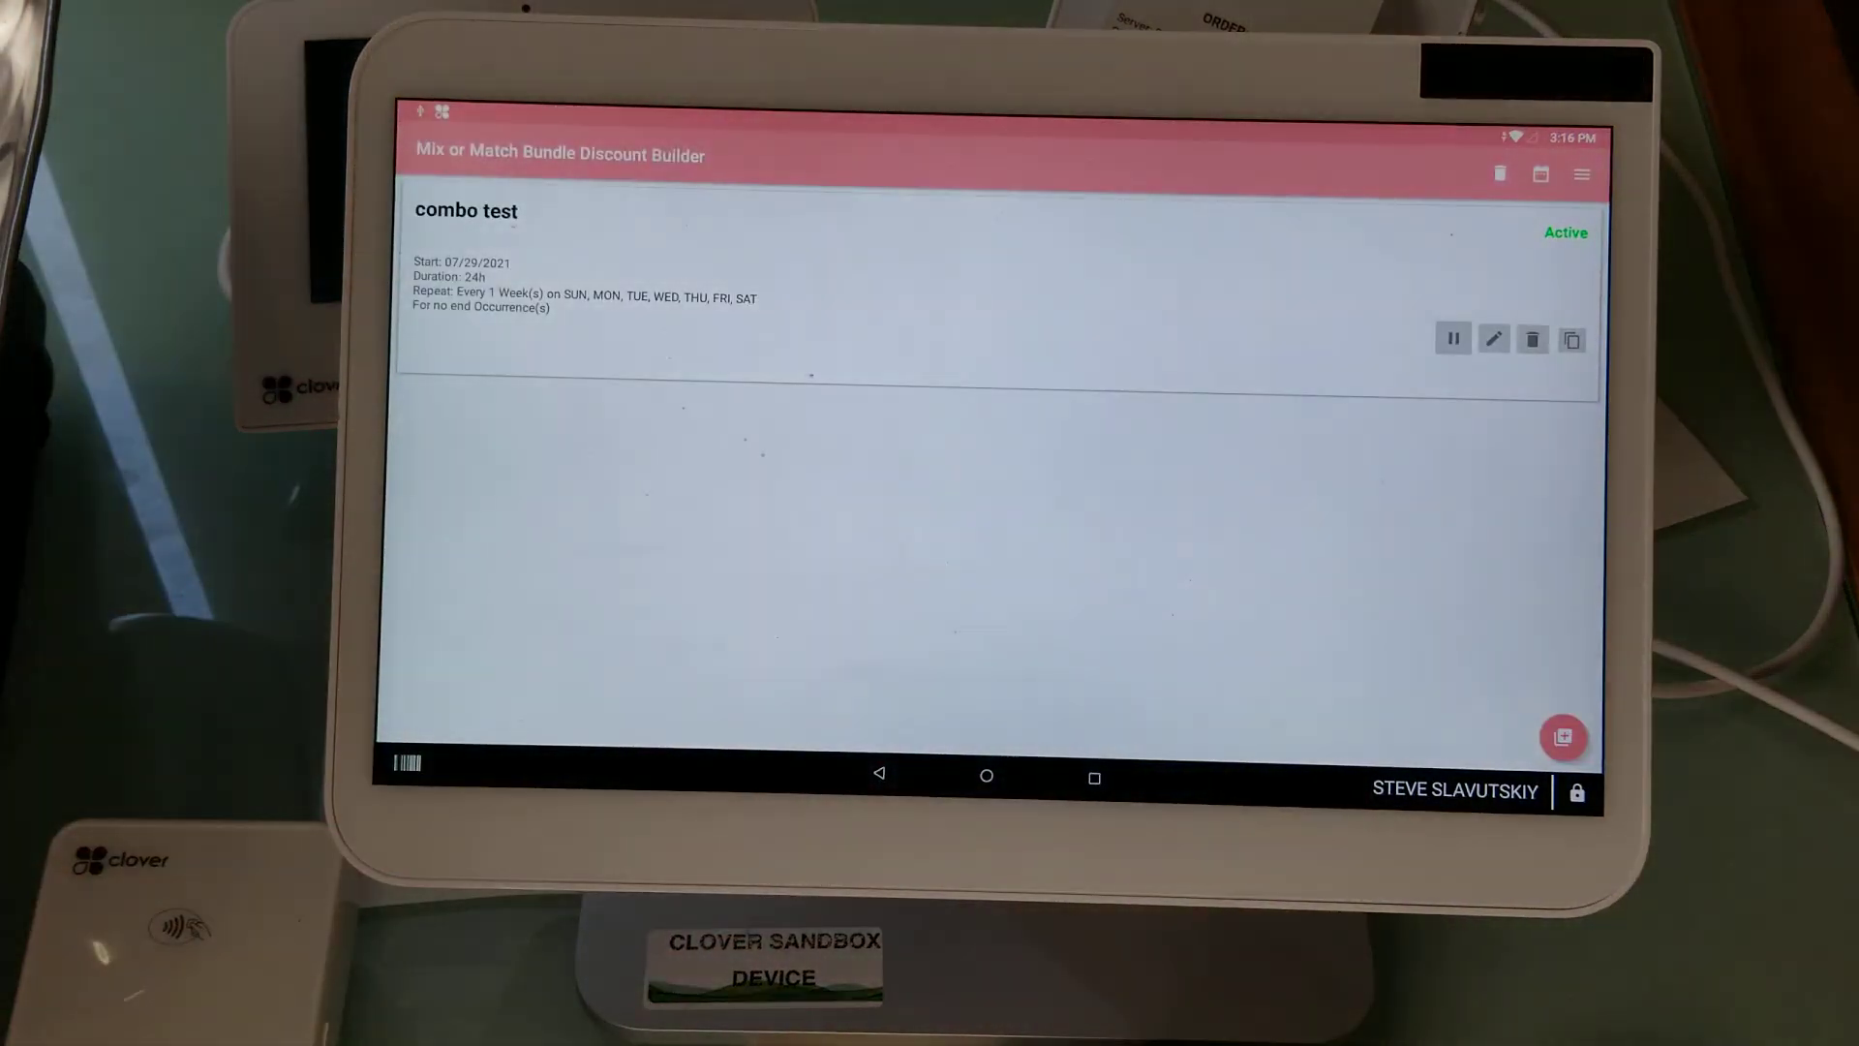